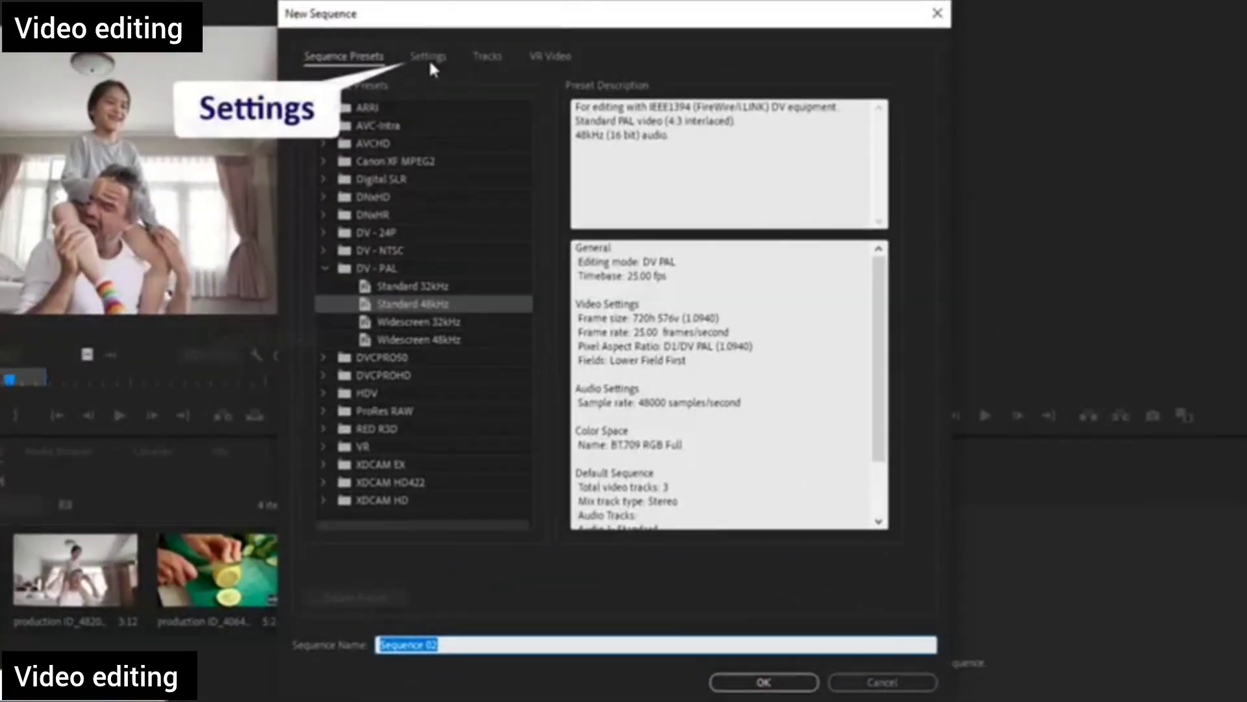
Set the new sequence's editing mode to Custom.
{"action": "left_click", "coordinate": [427, 59]}
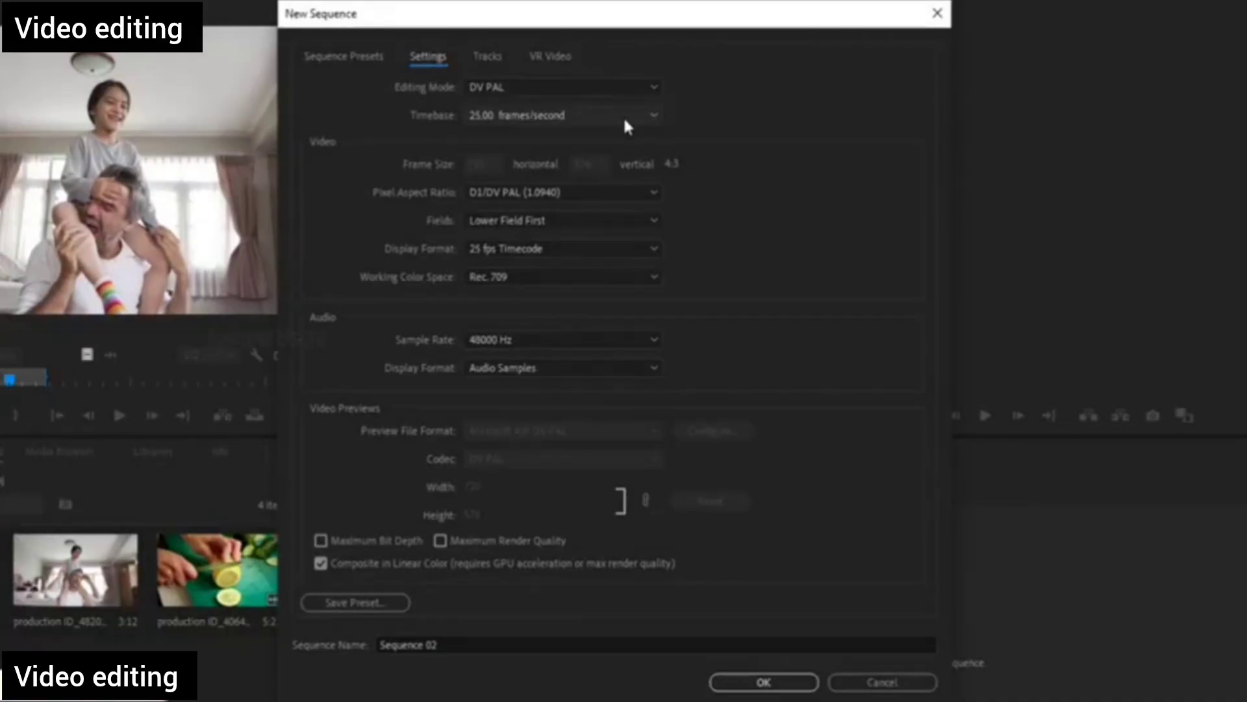
{"action": "left_click", "coordinate": [577, 86]}
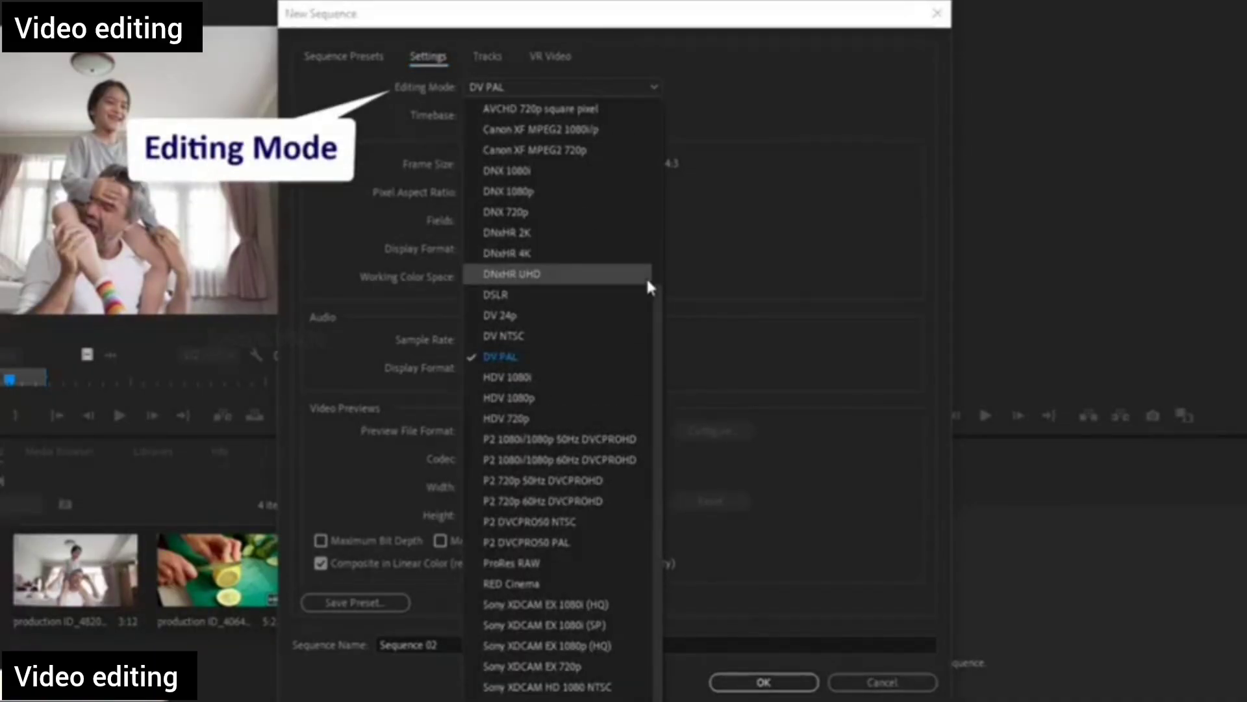
{"action": "left_click", "coordinate": [645, 273]}
{"action": "left_click", "coordinate": [565, 89]}
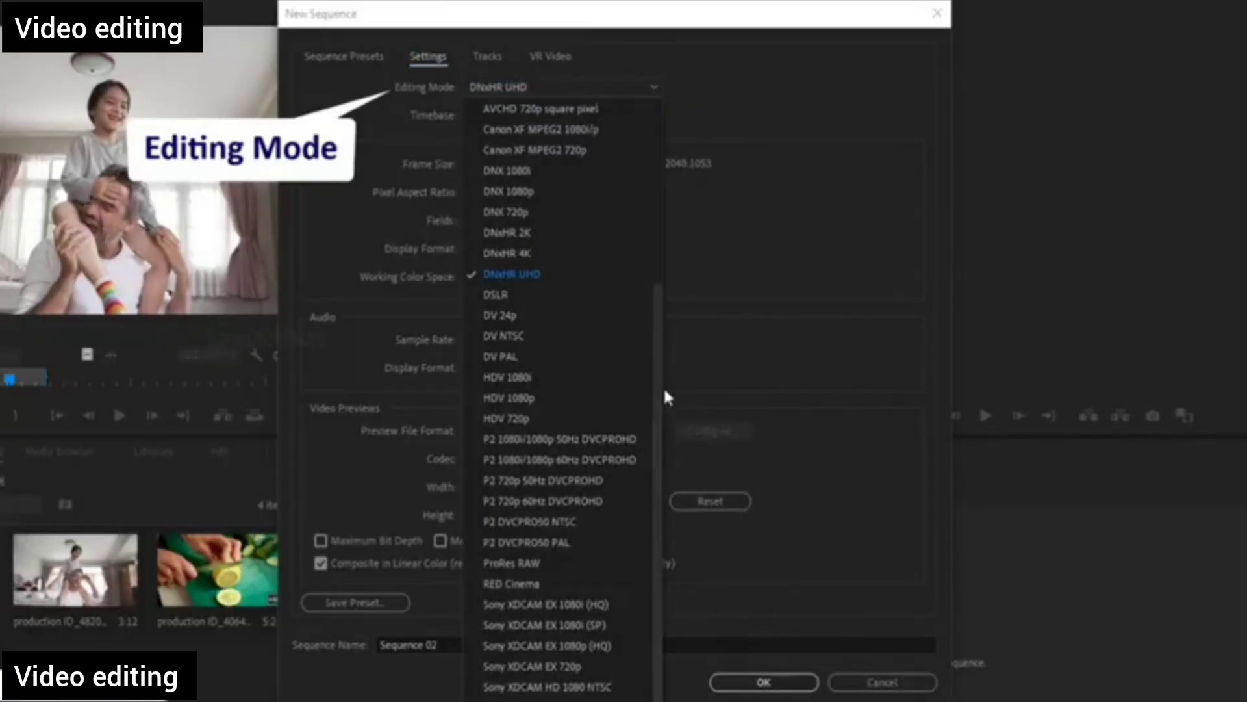
{"action": "scroll", "coordinate": [647, 322], "scroll_direction": "up", "scroll_amount": 1}
{"action": "scroll", "coordinate": [649, 331], "scroll_direction": "up", "scroll_amount": 5}
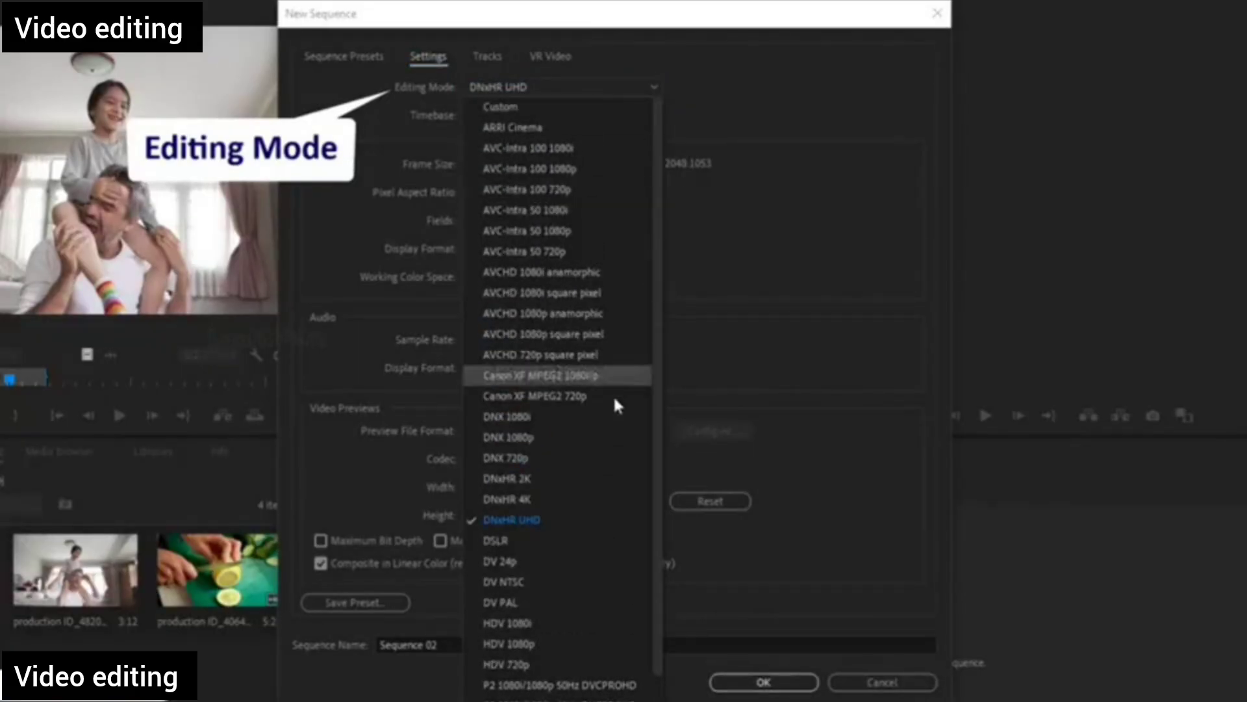
{"action": "left_click", "coordinate": [534, 106]}
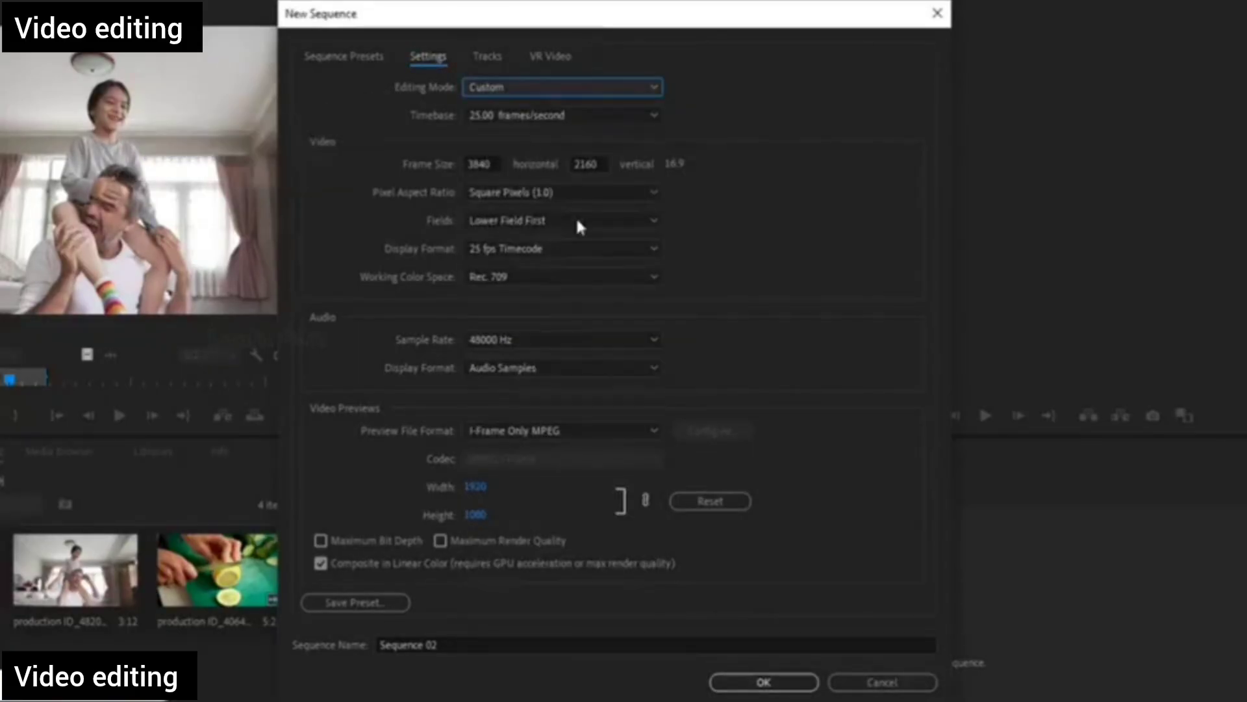
Set the sequence's frame size to 1920 horizontal by 1080 vertical.
{"action": "left_click", "coordinate": [481, 164]}
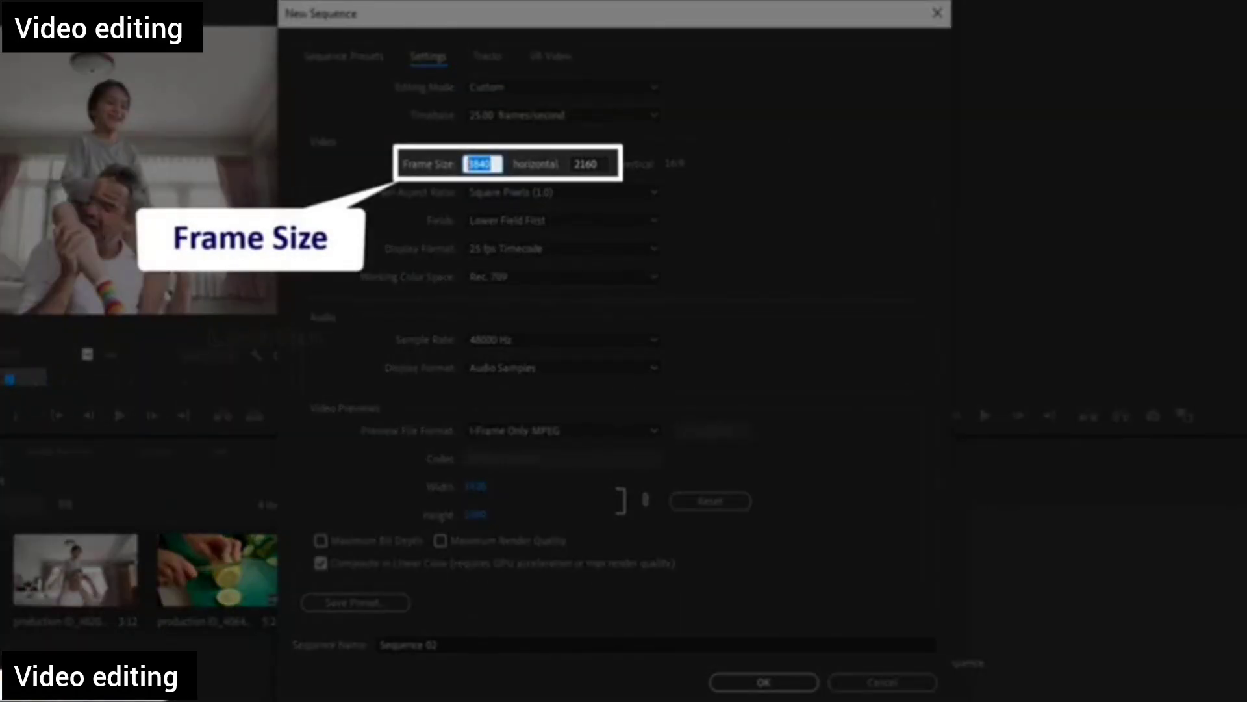
{"action": "type", "text": "1920"}
{"action": "key", "text": "Tab"}
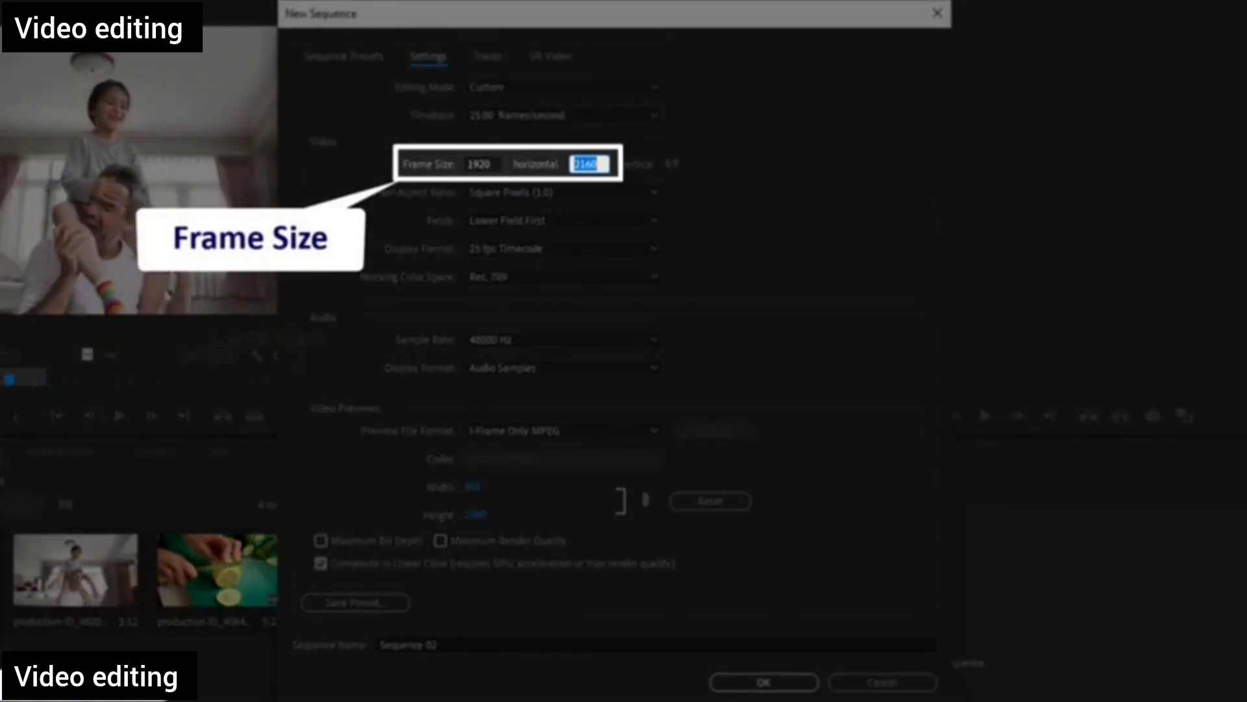
{"action": "type", "text": "1080"}
{"action": "key", "text": "Tab"}
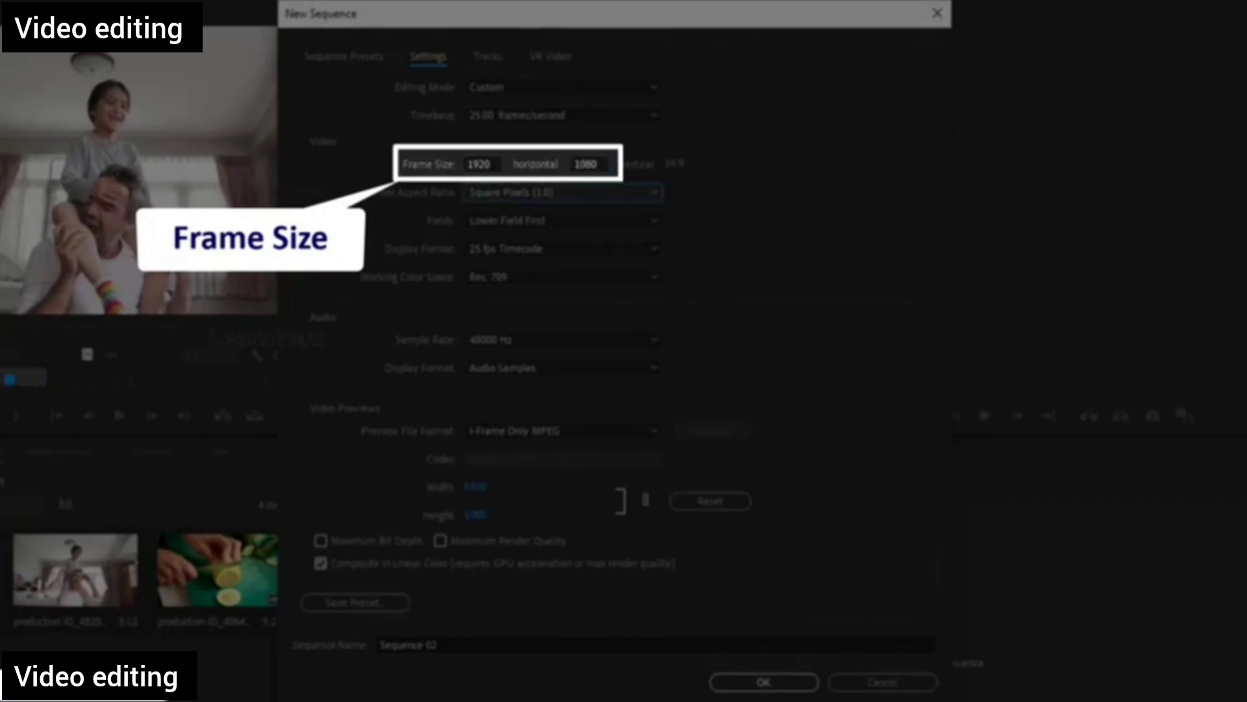
Keep Square Pixels (1.0), 25 fps Timecode and the 25.00 frames/second timebase, and create Sequence 02.
{"action": "left_click", "coordinate": [560, 191]}
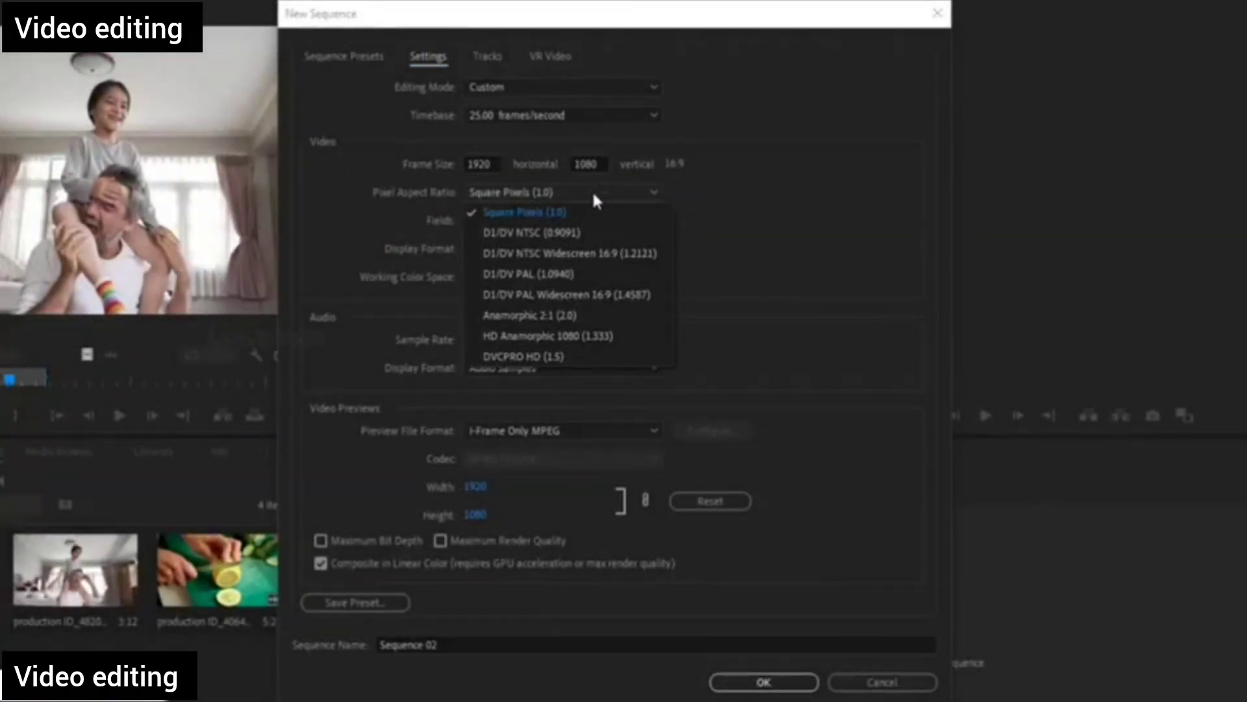
{"action": "left_click", "coordinate": [592, 194]}
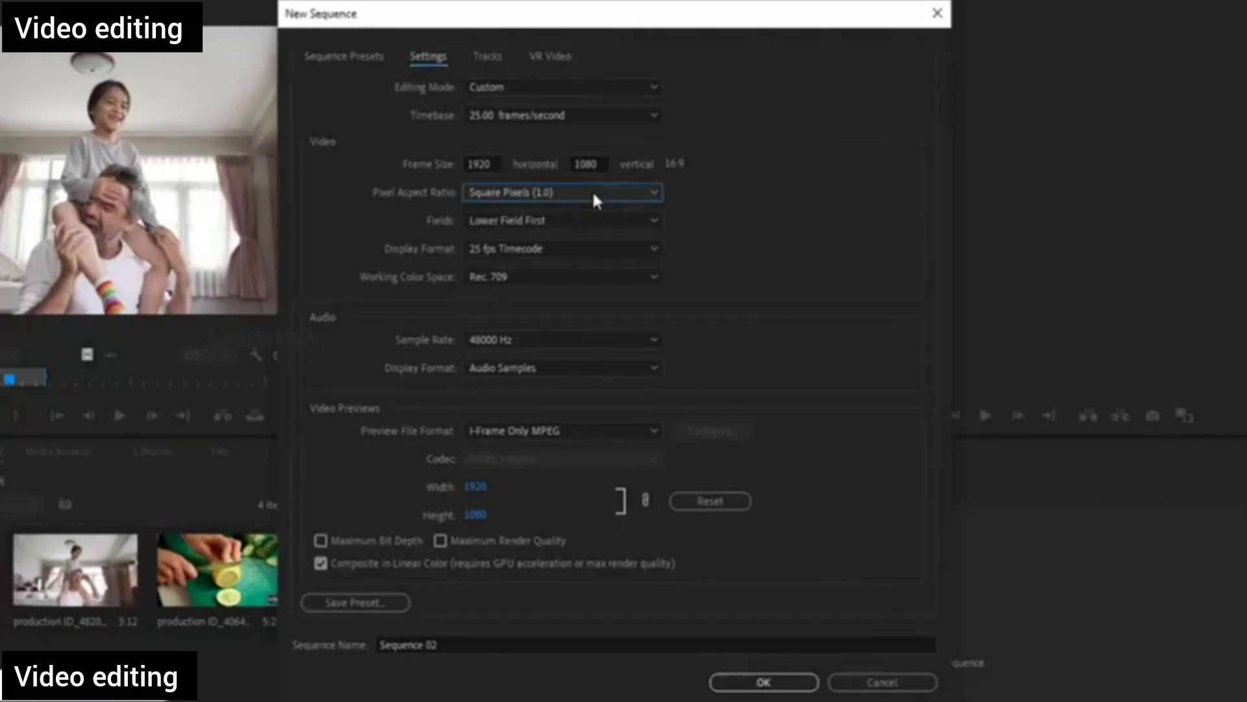
{"action": "left_click", "coordinate": [537, 248]}
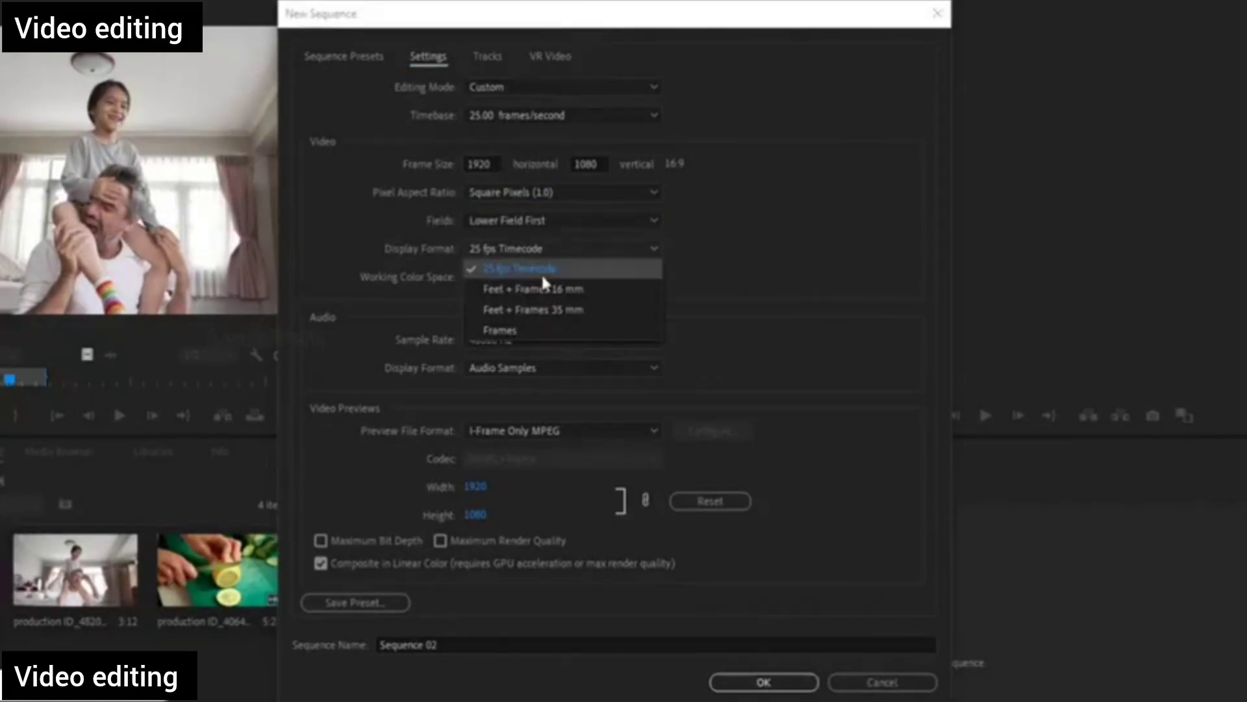
{"action": "left_click", "coordinate": [742, 213]}
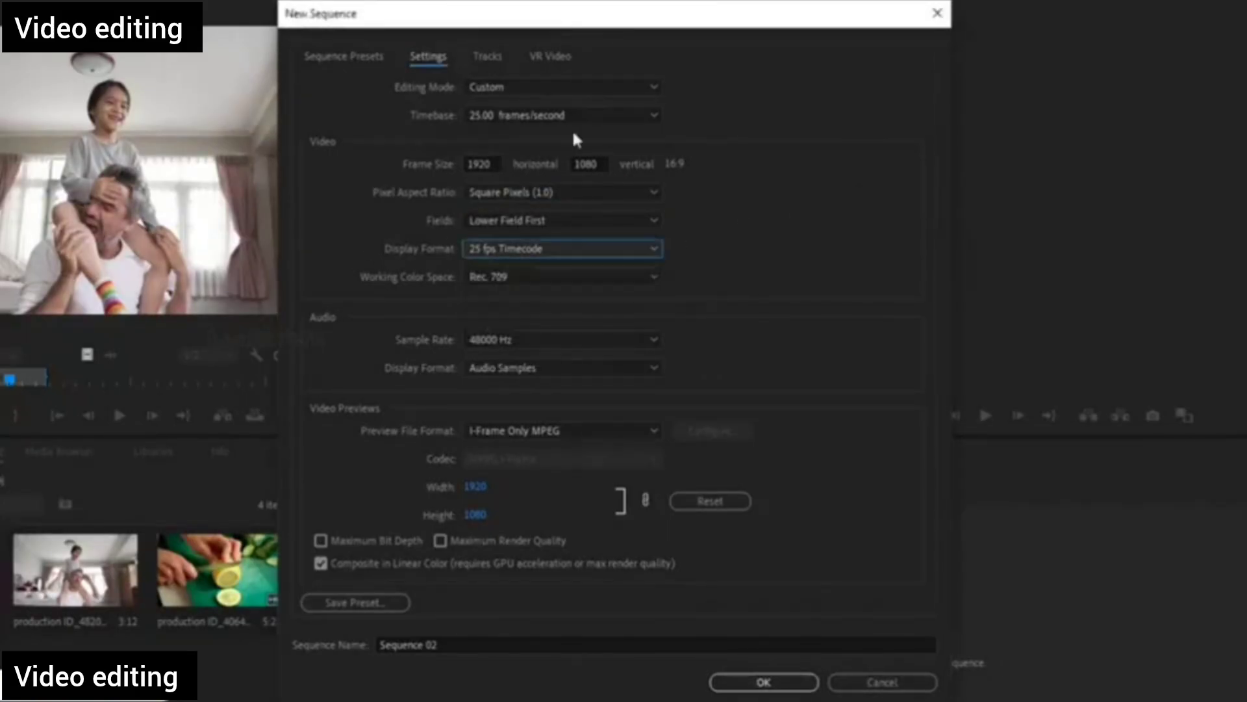
{"action": "left_click", "coordinate": [550, 108]}
{"action": "left_click", "coordinate": [552, 111]}
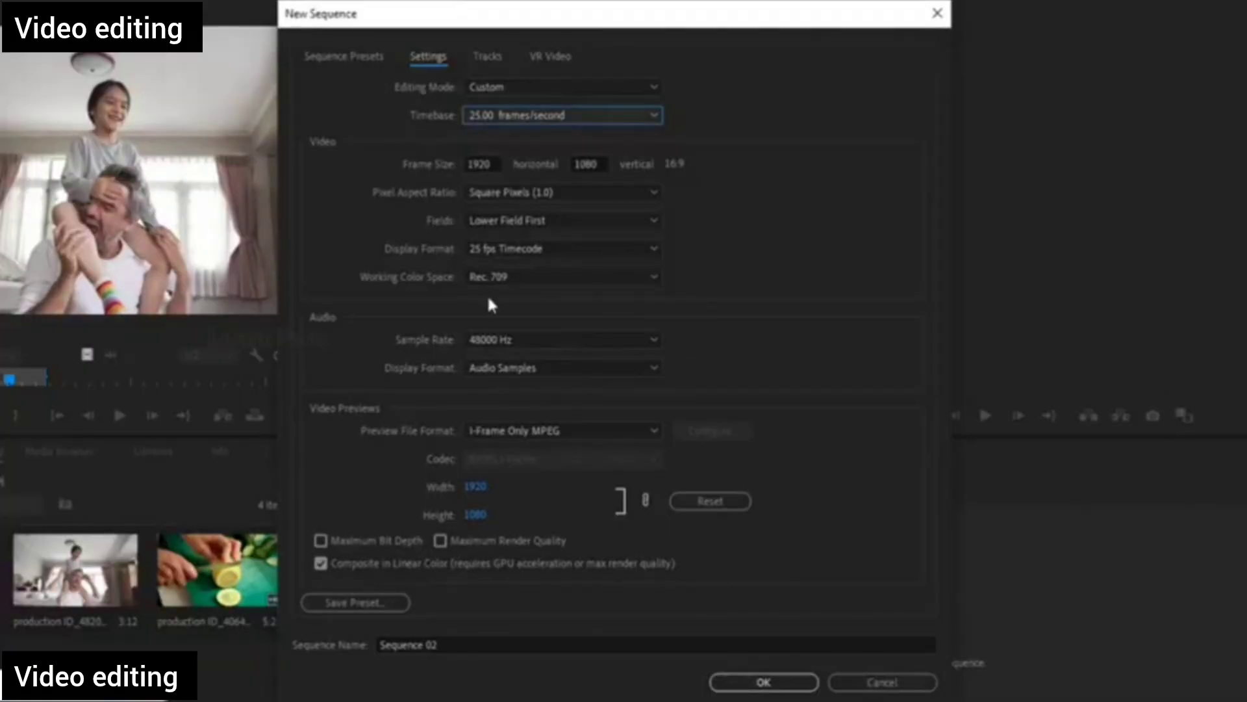
{"action": "left_click", "coordinate": [765, 684]}
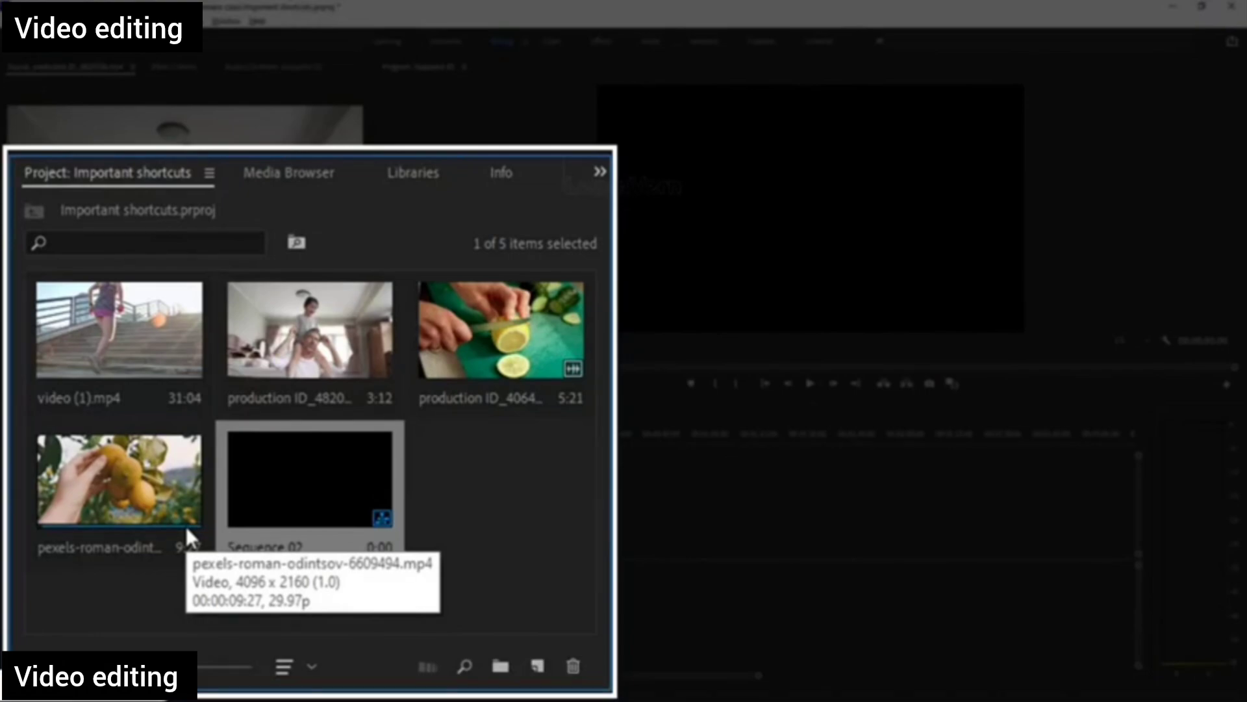
Show the project items as a list and widen the project area to expose more metadata columns.
{"action": "left_click", "coordinate": [446, 446]}
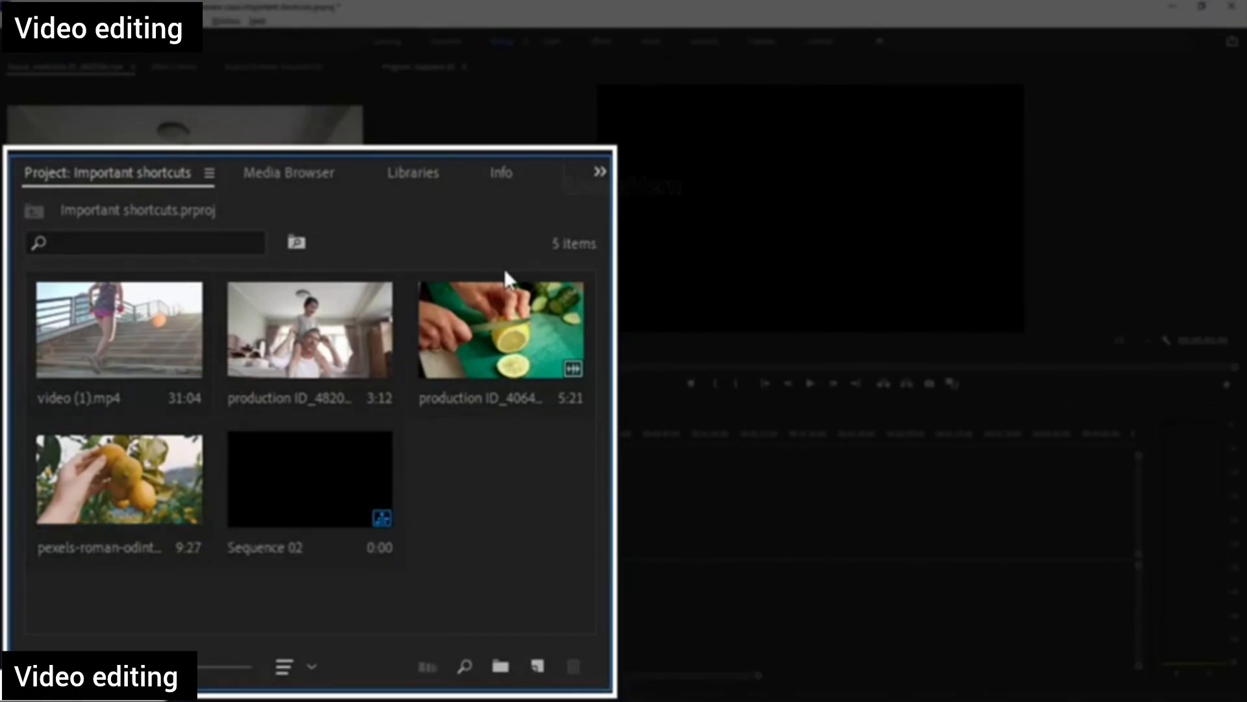
{"action": "left_click", "coordinate": [487, 322]}
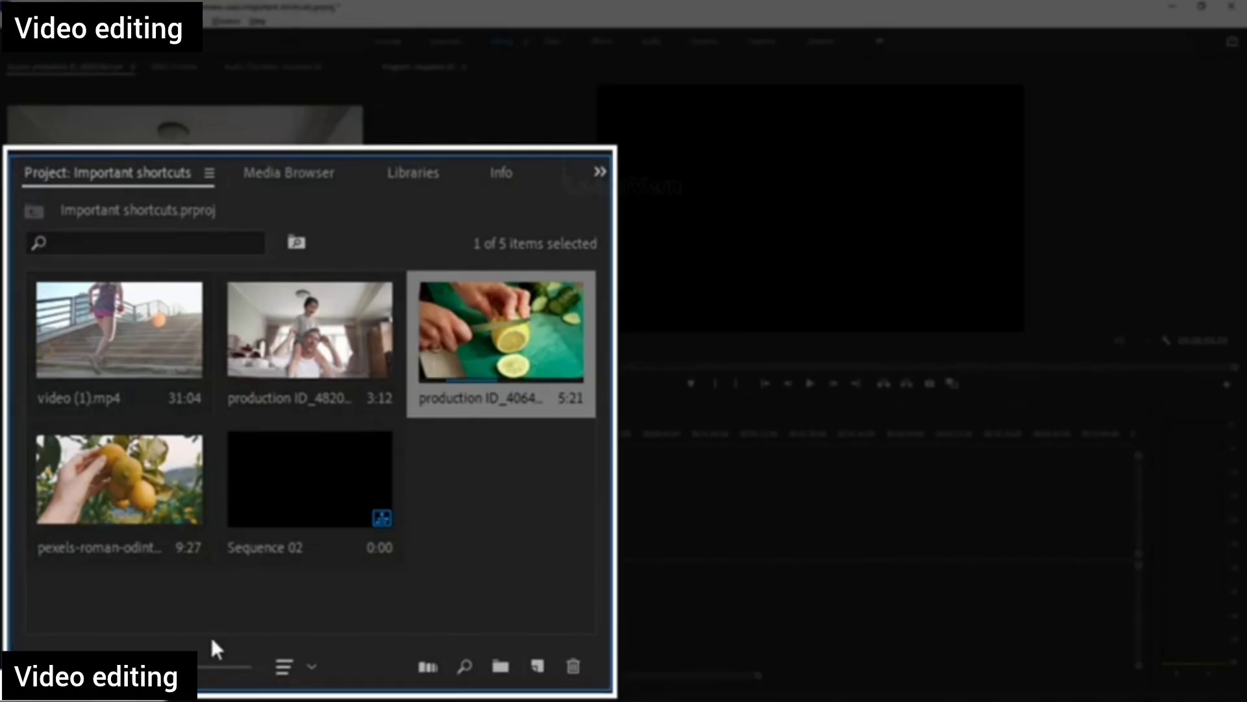
{"action": "left_click", "coordinate": [60, 667]}
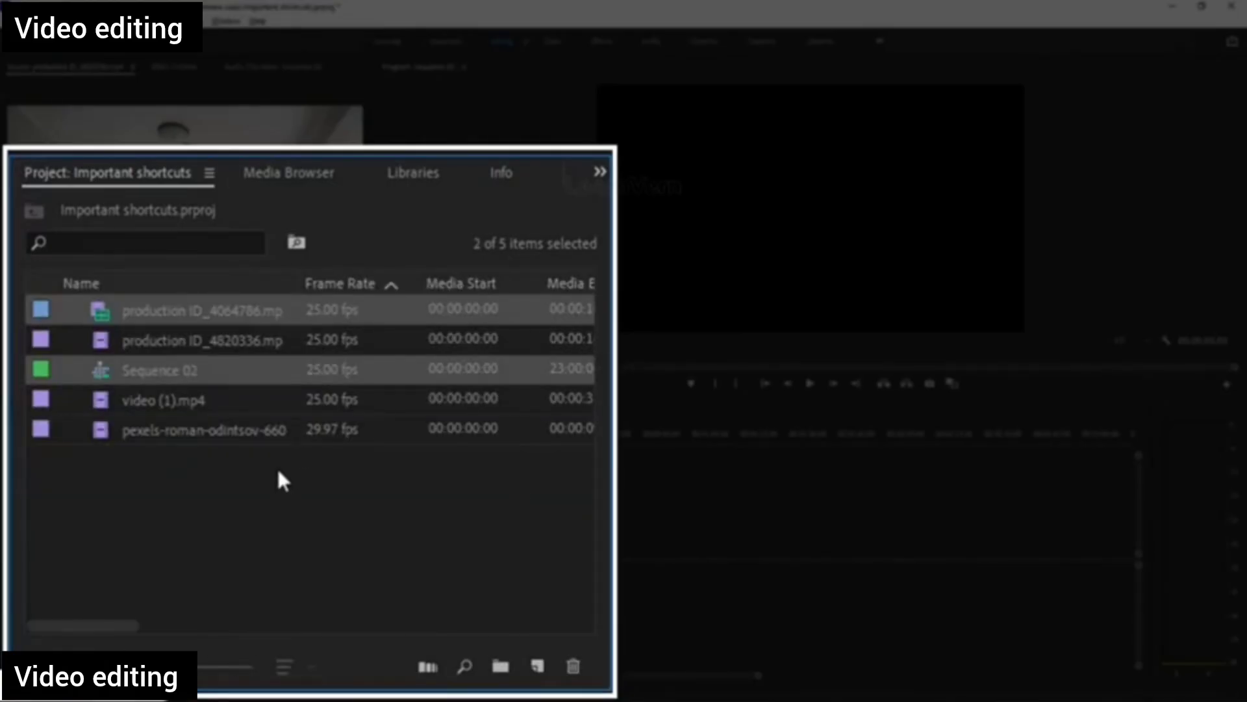
{"action": "mouse_move", "coordinate": [89, 625]}
{"action": "left_mouse_down"}
{"action": "mouse_move", "coordinate": [123, 618]}
{"action": "mouse_move", "coordinate": [83, 648]}
{"action": "left_mouse_up"}
{"action": "left_click_drag", "start_coordinate": [611, 527], "coordinate": [614, 570]}
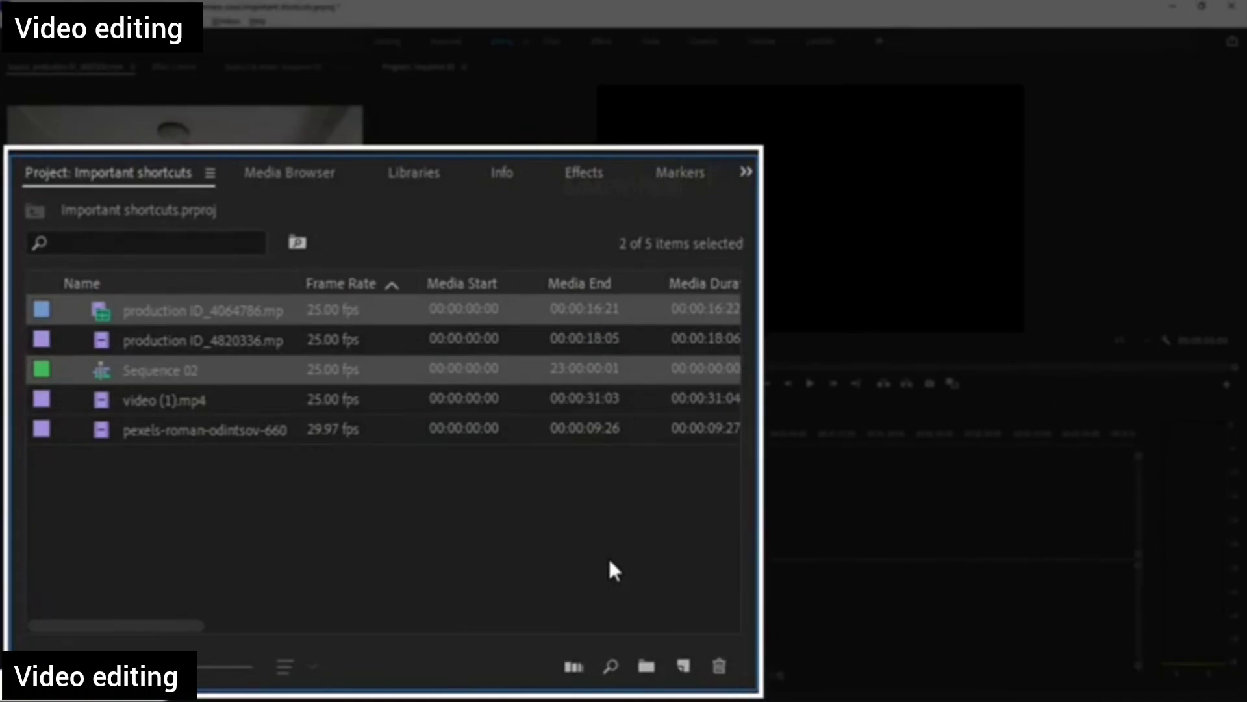
Compare the Video Info frame sizes of Sequence 02, production ID_4064786 and production ID_4820336.
{"action": "left_click", "coordinate": [319, 496]}
{"action": "left_click_drag", "start_coordinate": [152, 625], "coordinate": [429, 616]}
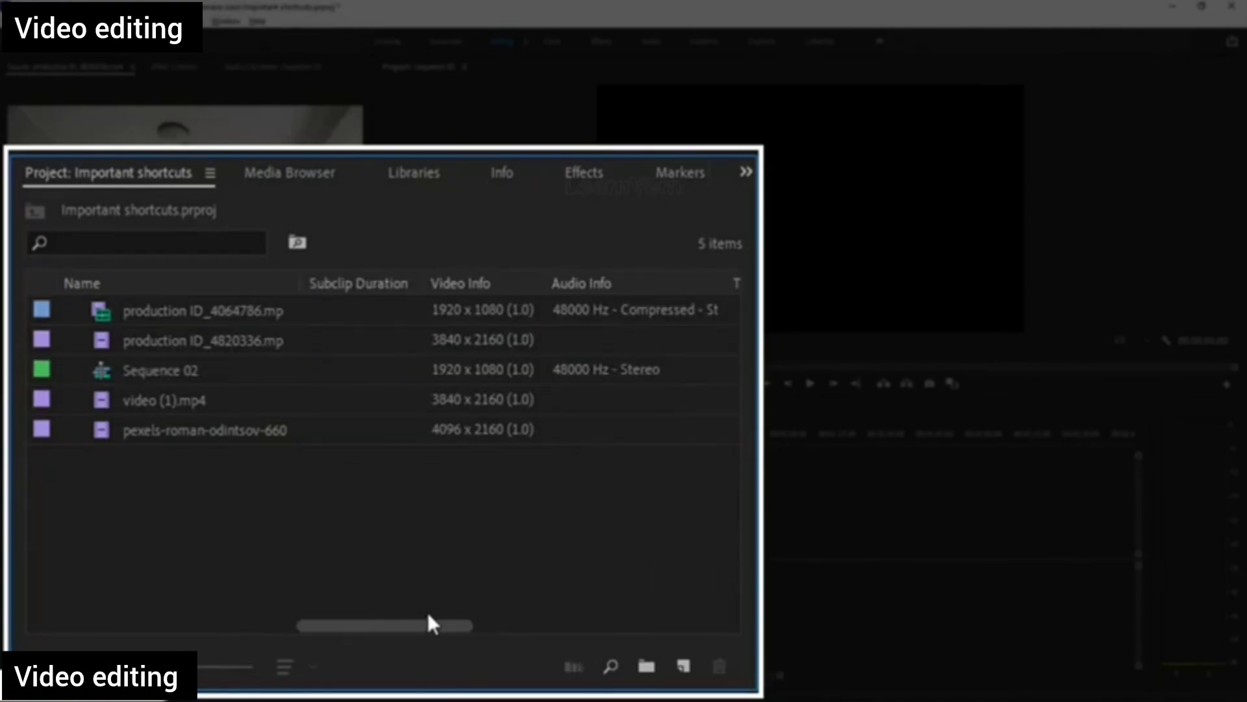
{"action": "left_click", "coordinate": [449, 374]}
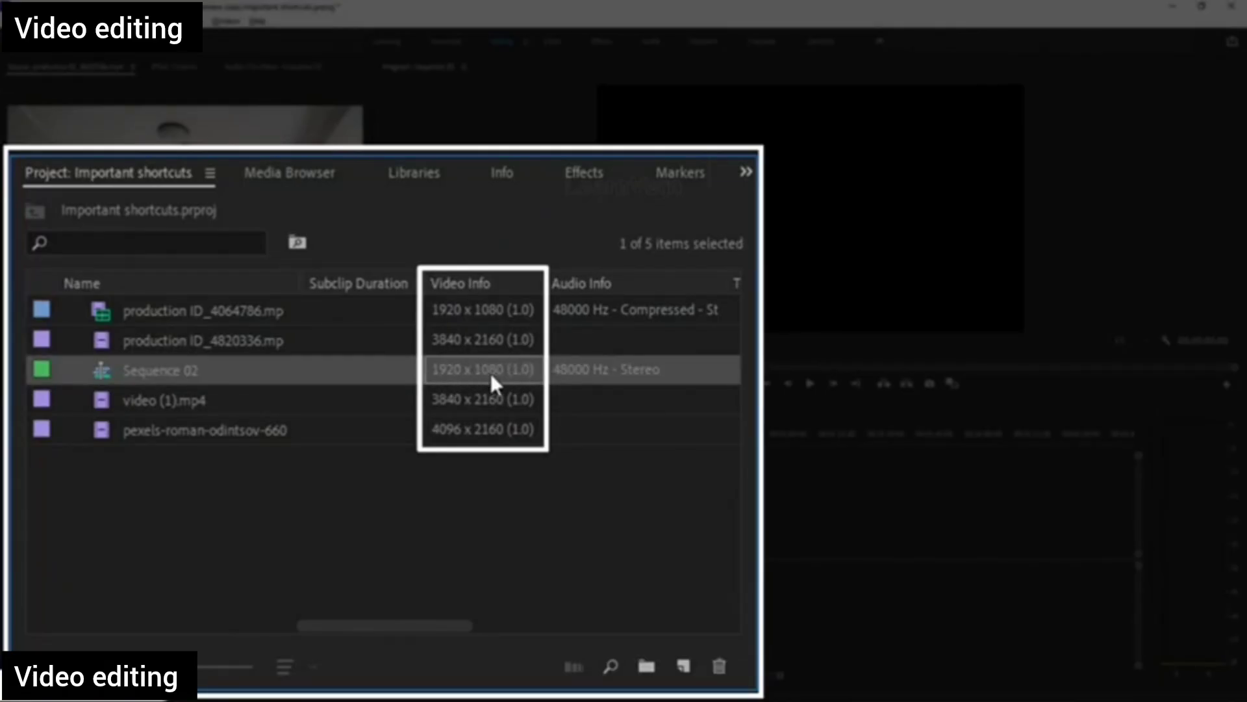
{"action": "left_click", "coordinate": [266, 321]}
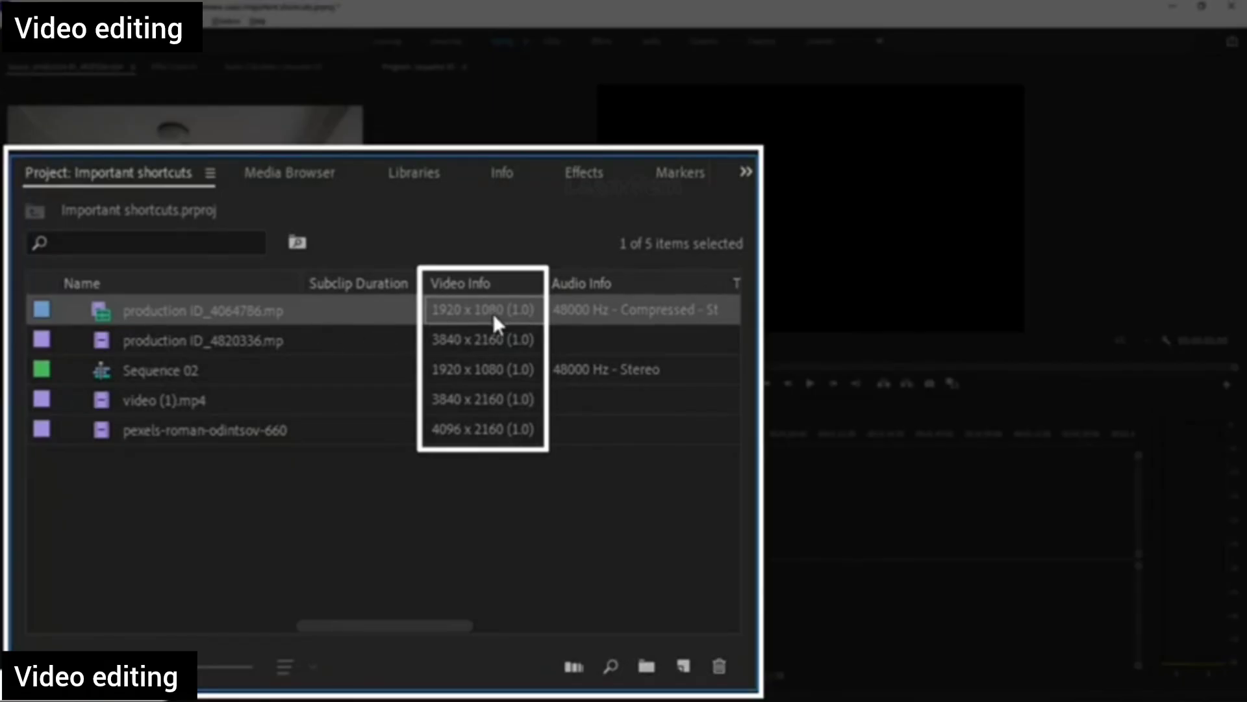
{"action": "left_click", "coordinate": [442, 339]}
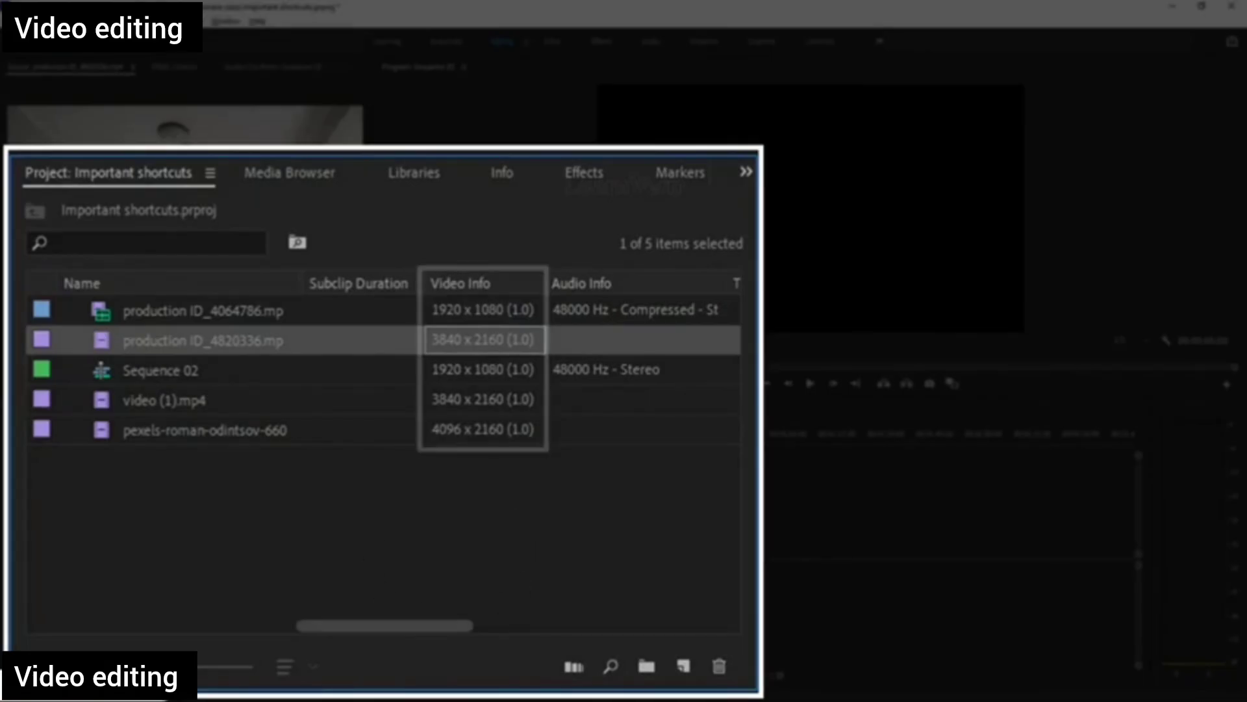
Return the project items to thumbnail view and select the clip production ID_4064786.mp4.
{"action": "key", "text": "ctrl+Page_Down"}
{"action": "left_click", "coordinate": [520, 458]}
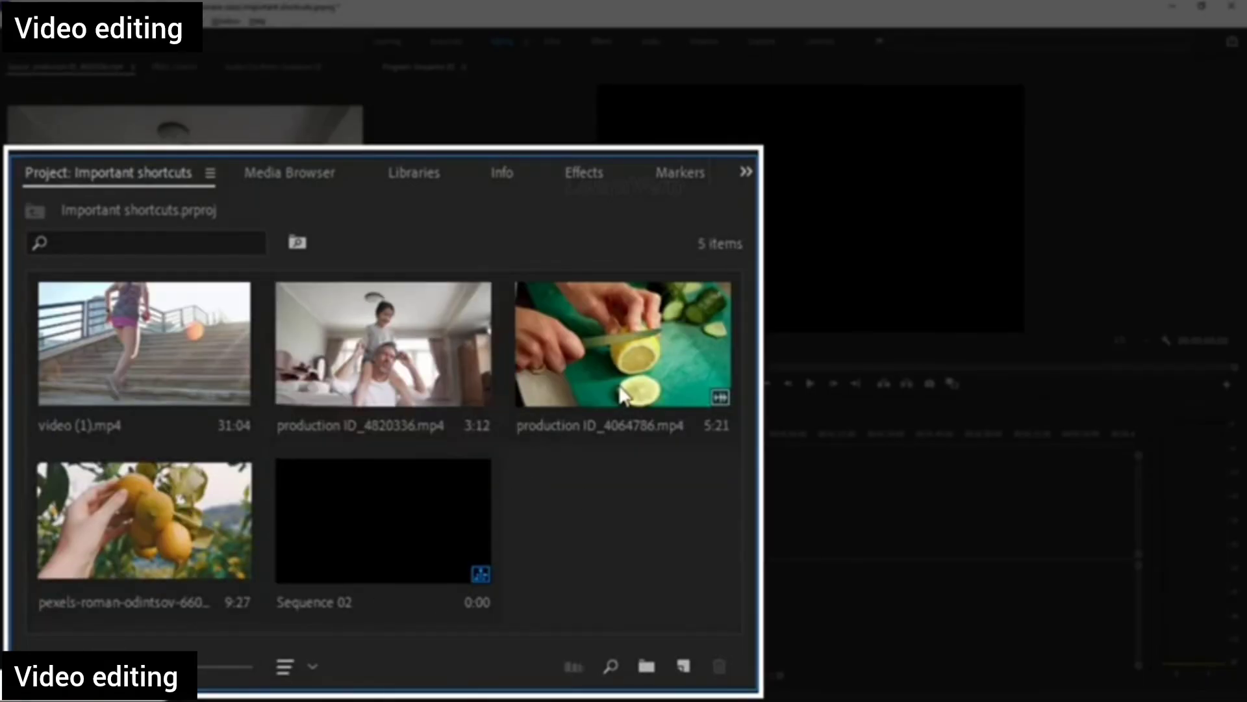
{"action": "left_click", "coordinate": [669, 429]}
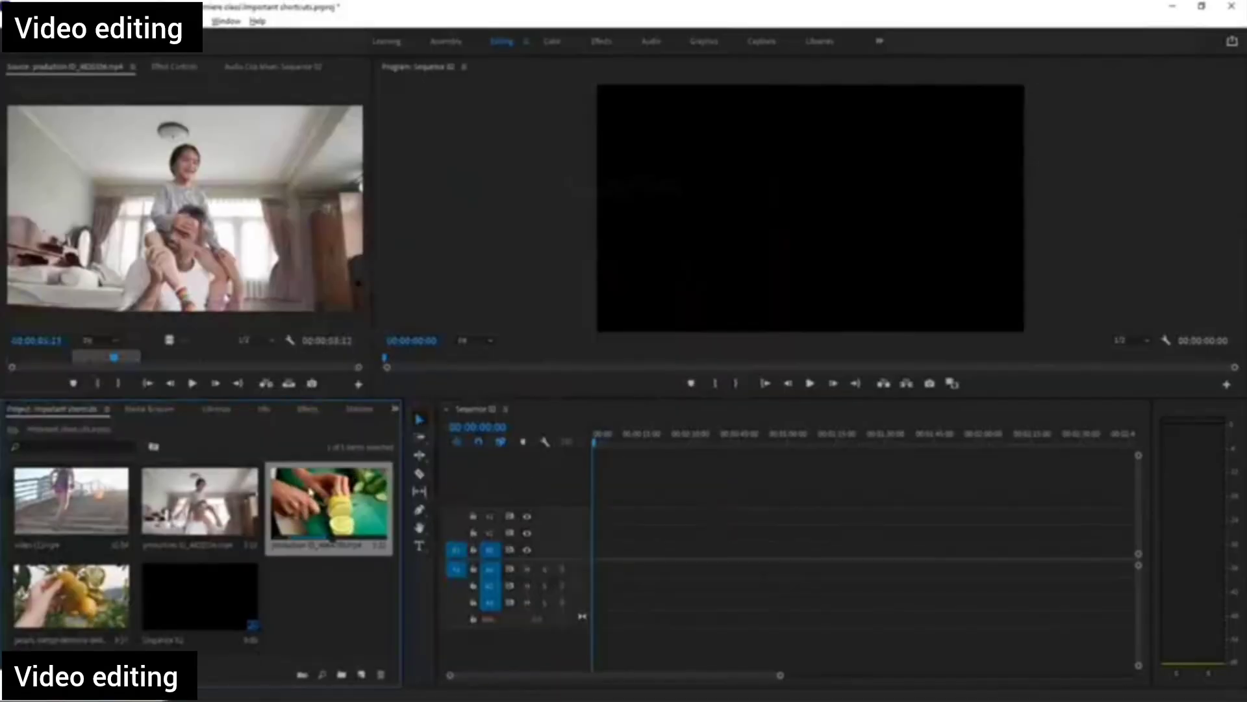
Place production ID_4064786.mp4 at the start of Sequence 02 on track V1, keeping the existing sequence settings.
{"action": "left_click_drag", "start_coordinate": [310, 496], "coordinate": [597, 555]}
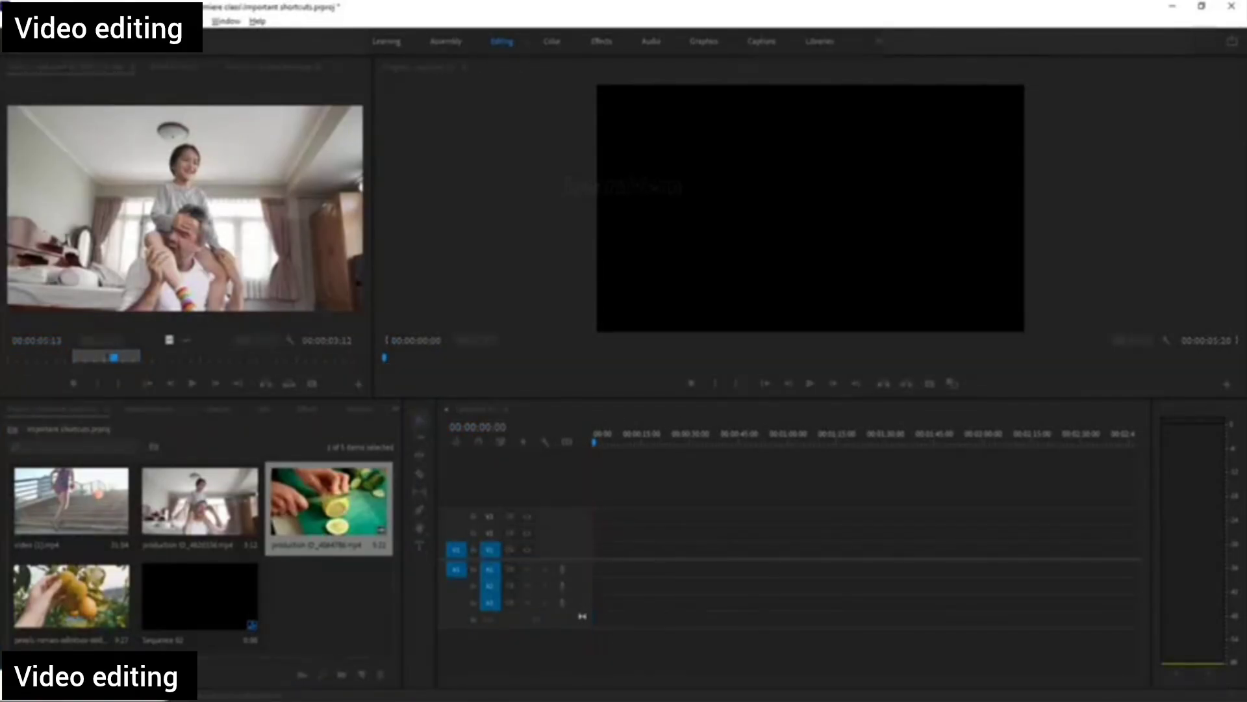
{"action": "left_click_drag", "start_coordinate": [878, 332], "coordinate": [818, 333]}
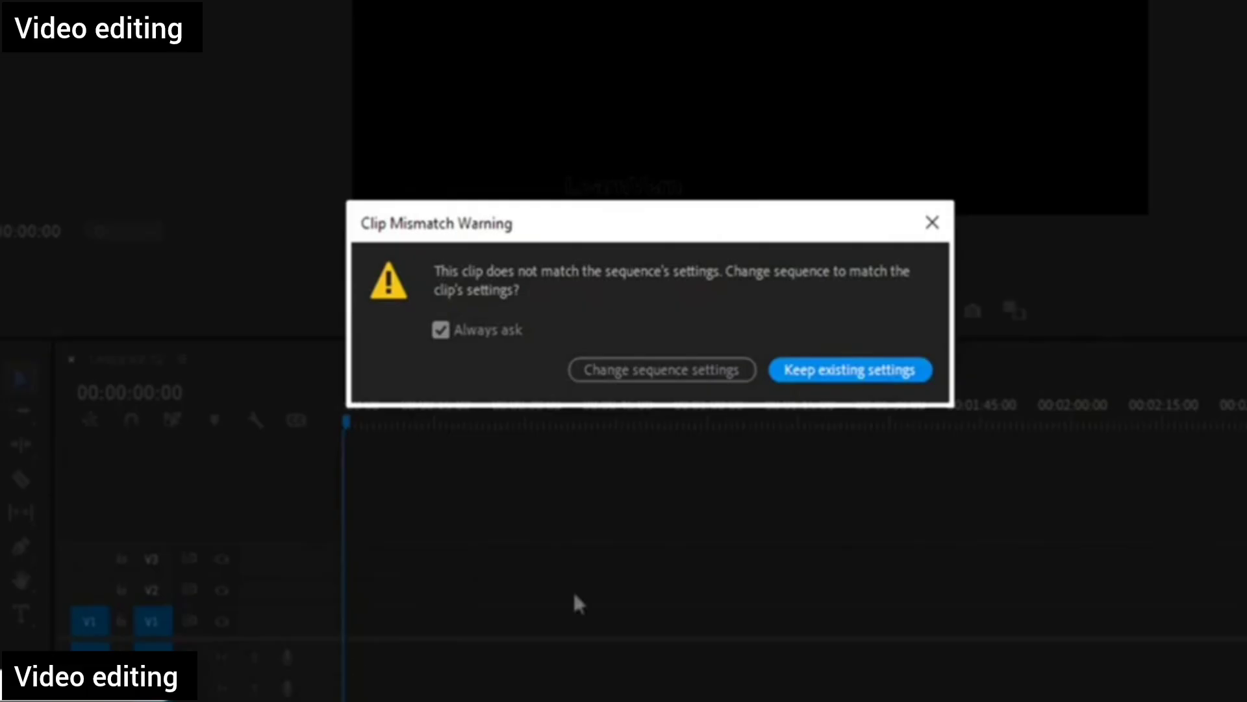
{"action": "left_click", "coordinate": [803, 374]}
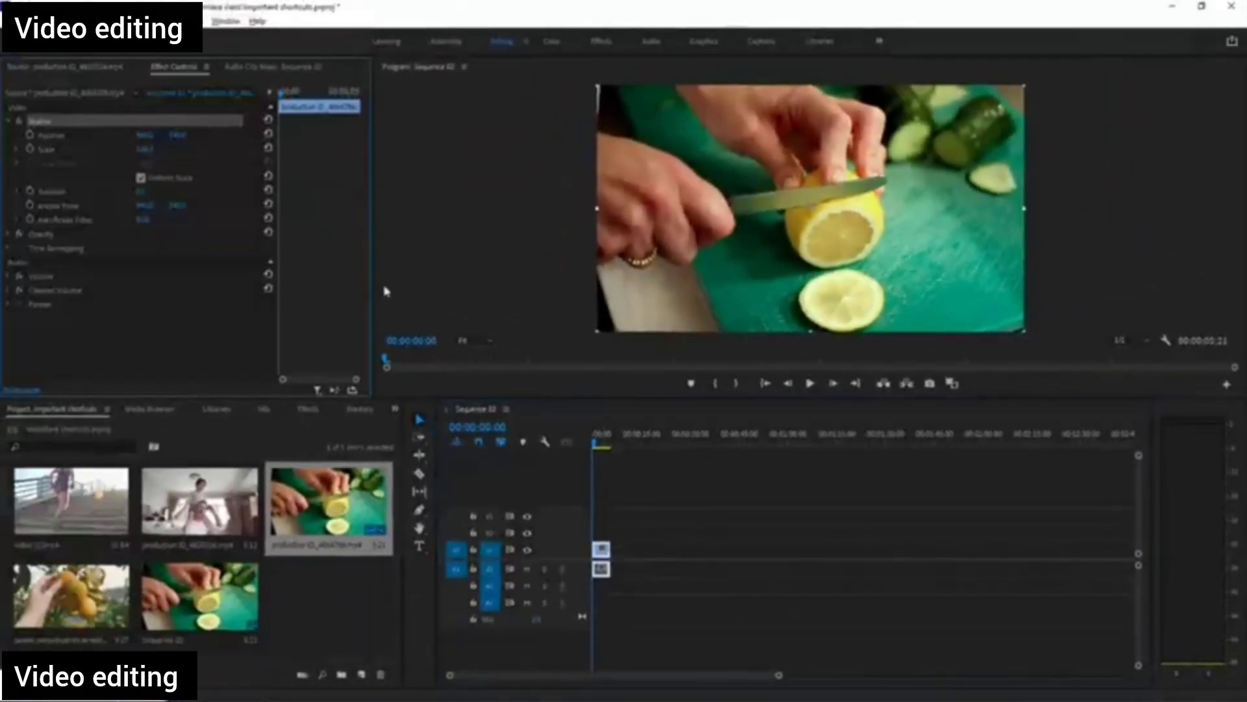
Delete the lemon-cutting clip from the Sequence 02 timeline.
{"action": "left_click", "coordinate": [679, 530]}
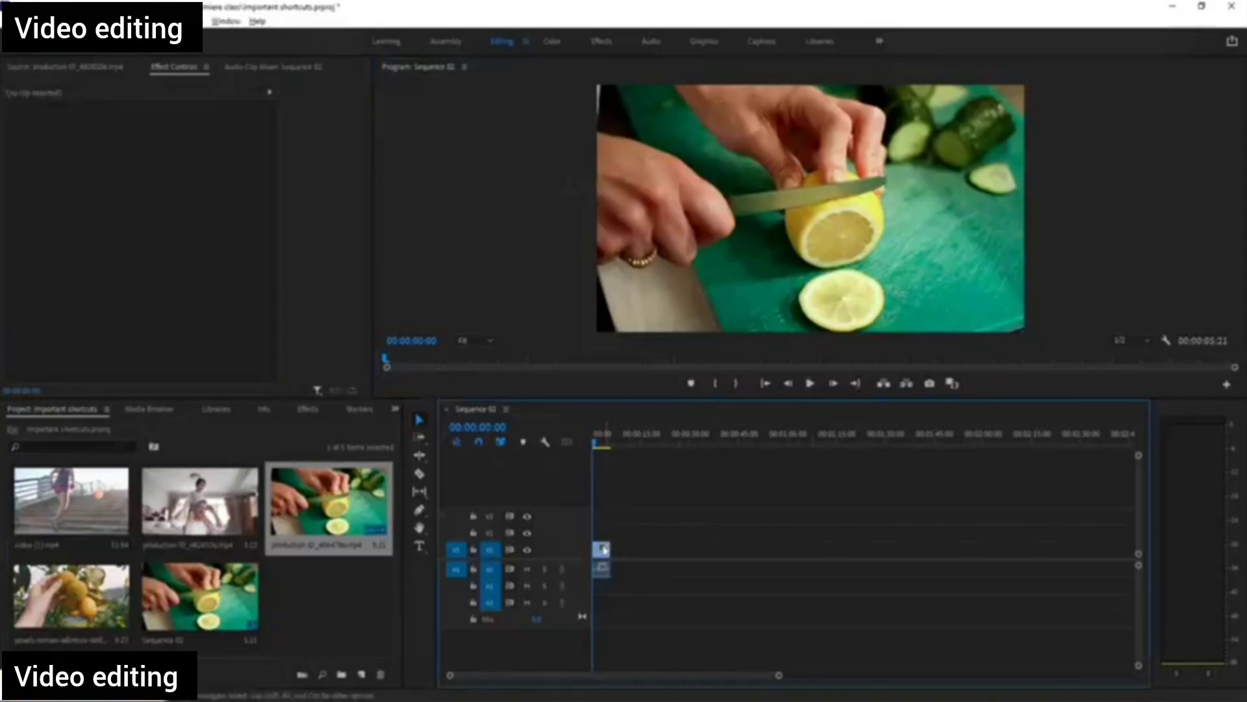
{"action": "left_click", "coordinate": [601, 549]}
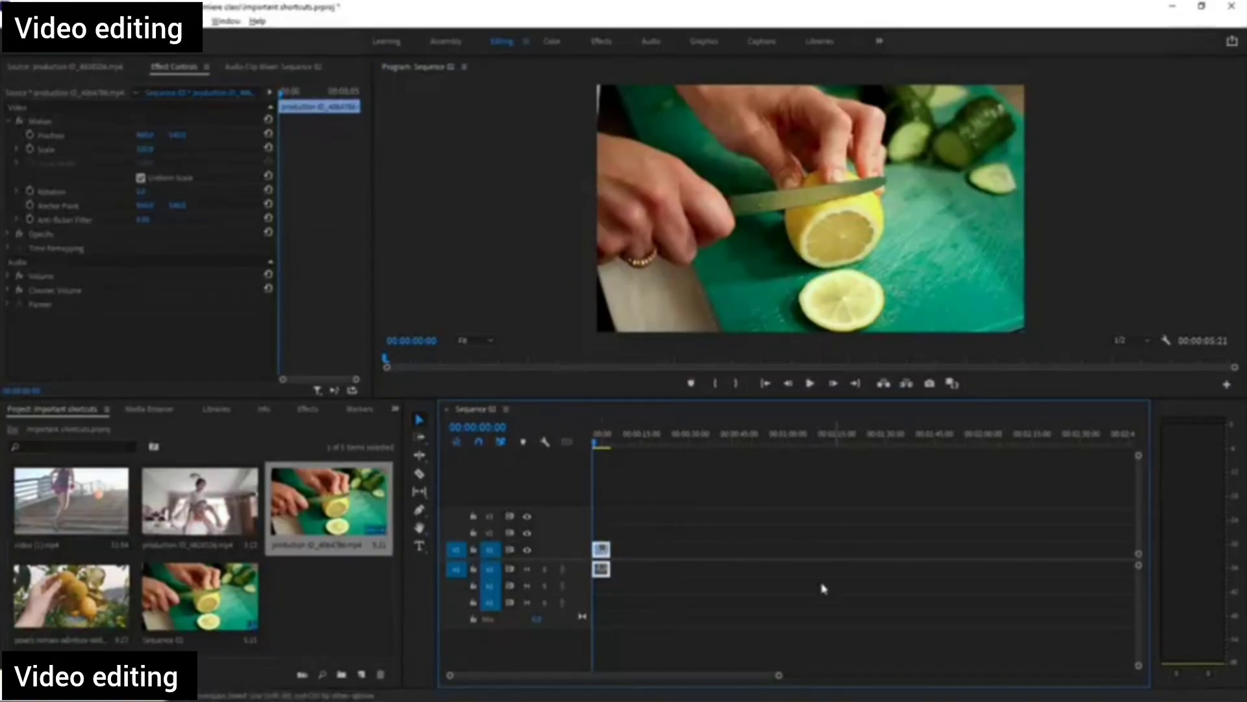
{"action": "key", "text": "Delete"}
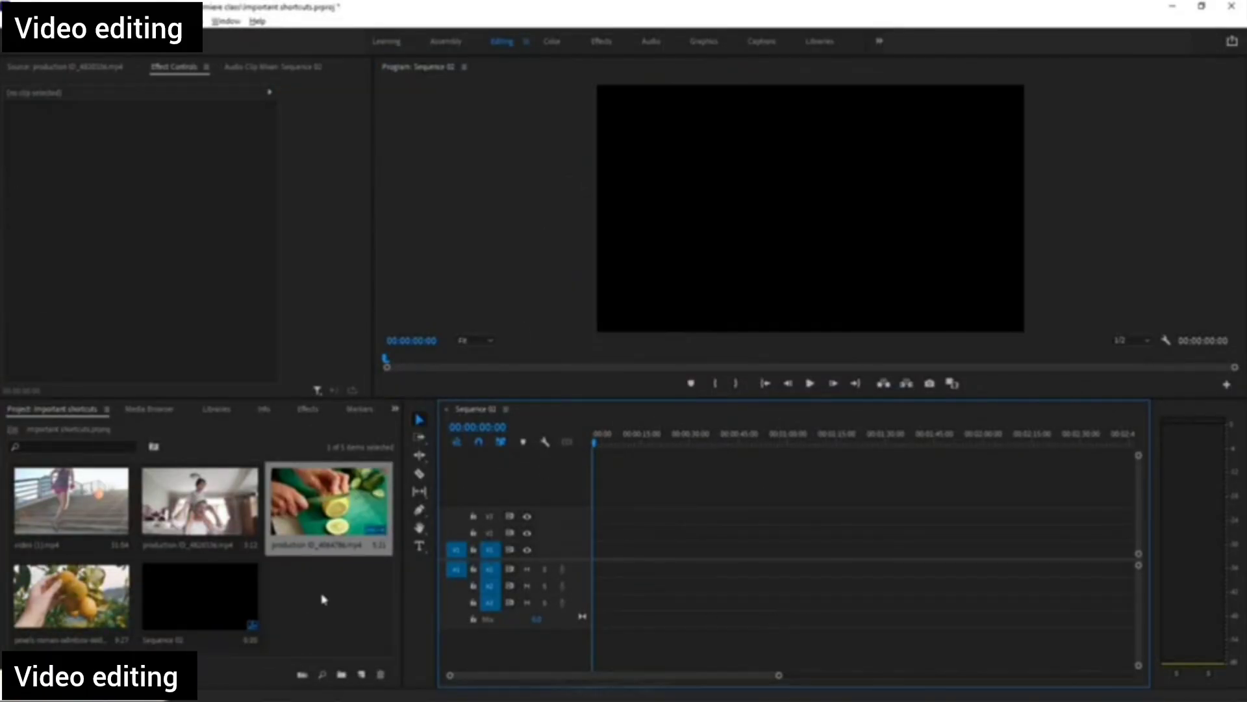
Delete Sequence 02 from the project, undo the deletion and reopen the sequence in the timeline.
{"action": "key", "text": "Delete"}
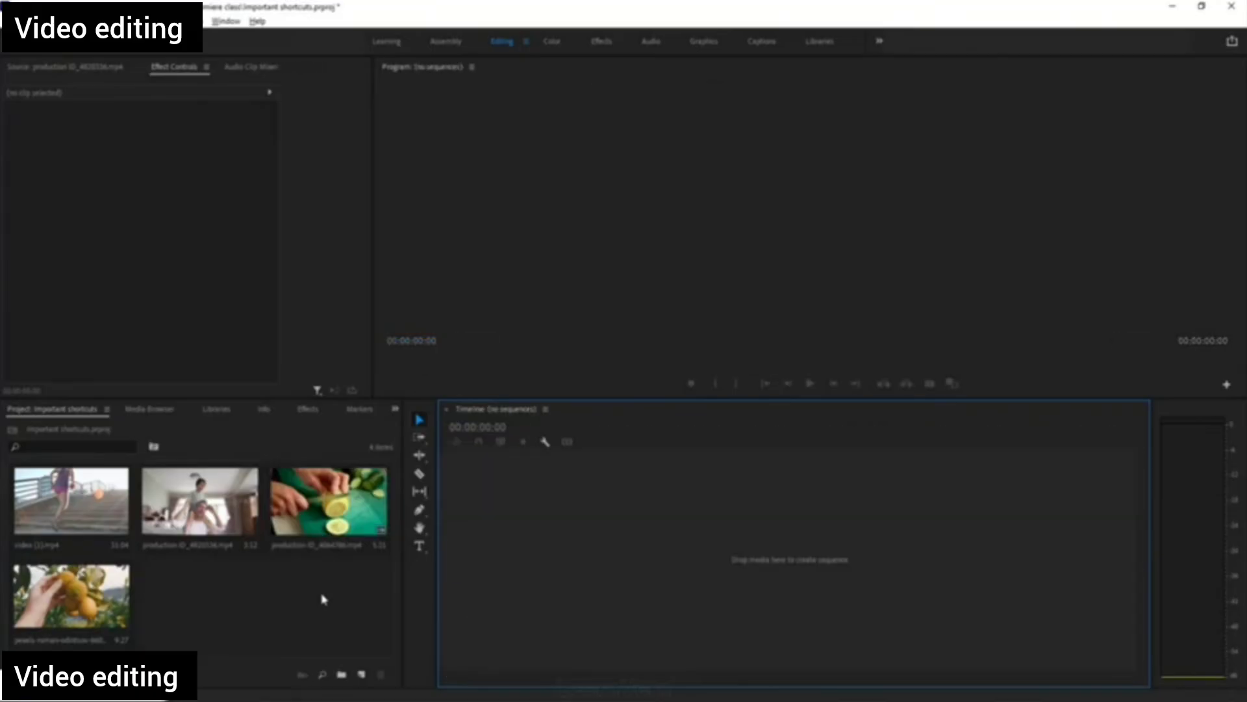
{"action": "left_click", "coordinate": [362, 674]}
{"action": "key", "text": "ctrl+z"}
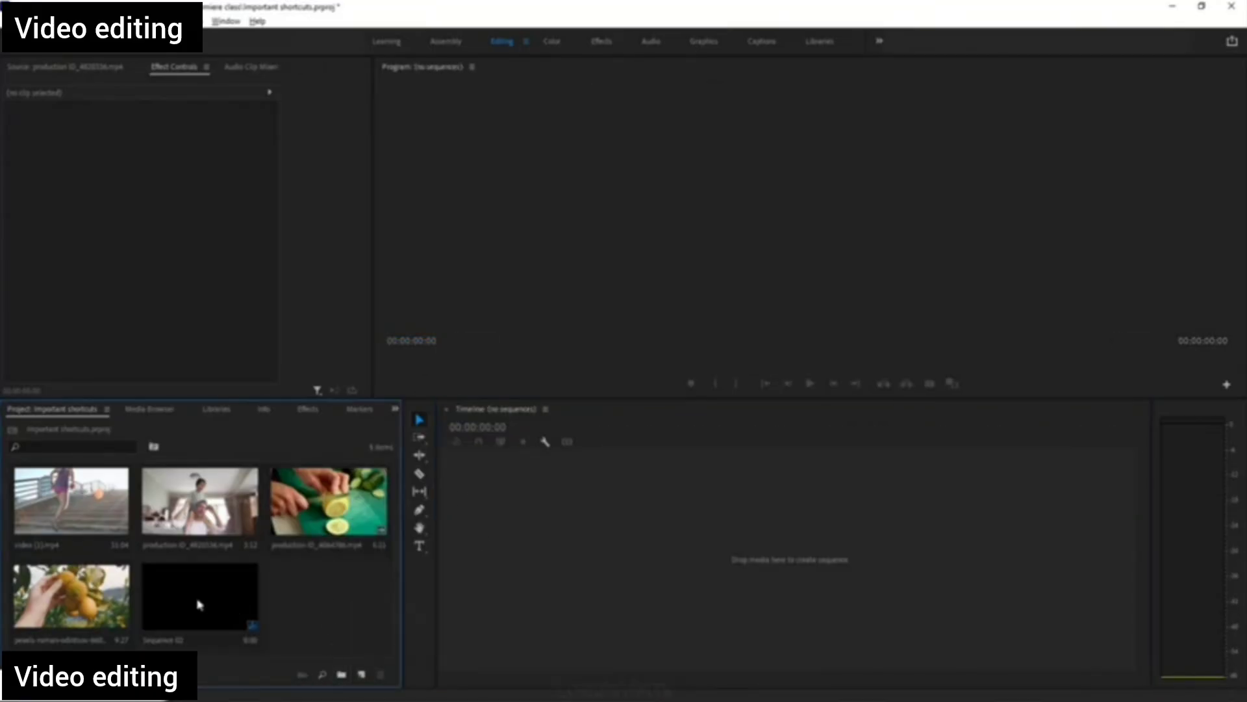
{"action": "double_click", "coordinate": [217, 601]}
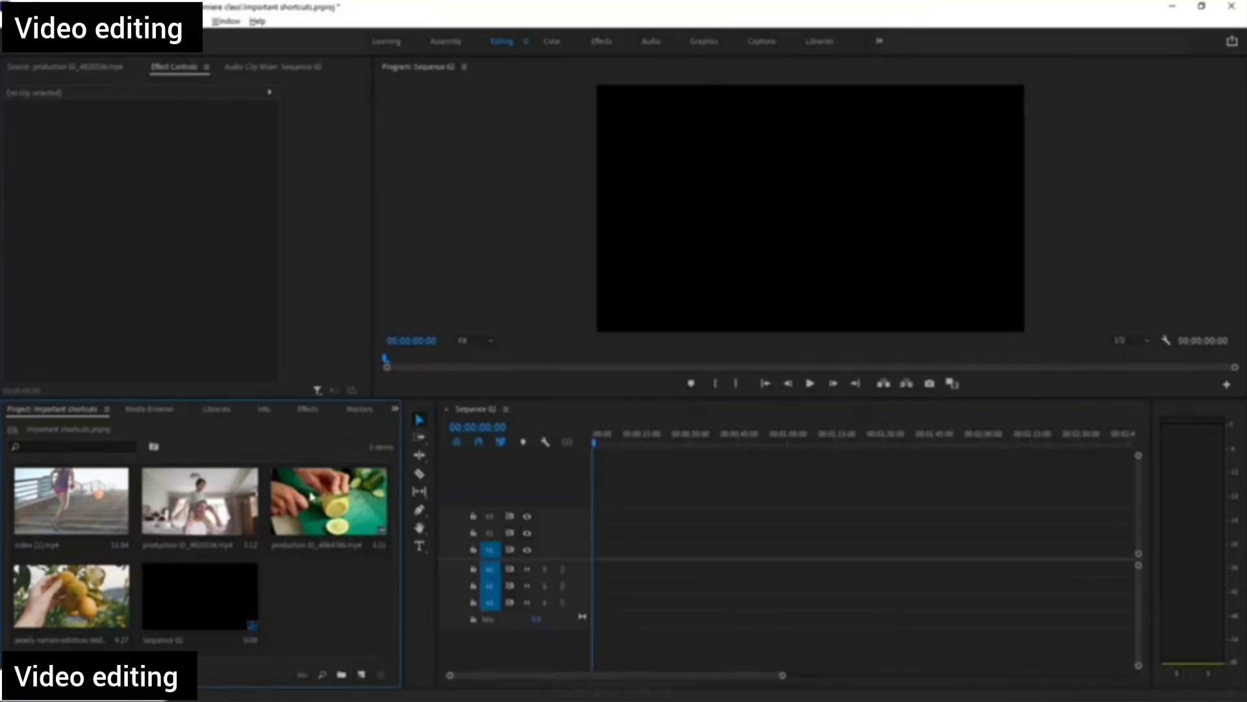
Load production ID_4064786.mp4 for source preview and place it on tracks V1 and A1 of Sequence 02.
{"action": "double_click", "coordinate": [311, 497]}
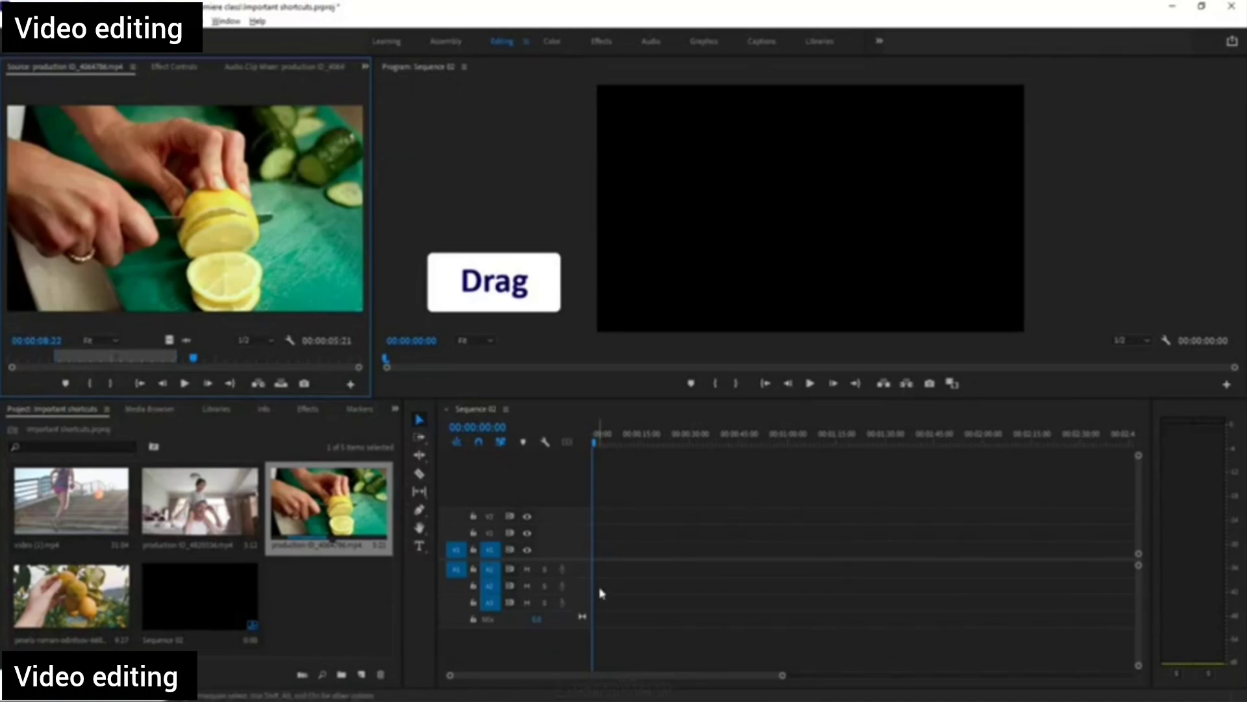
{"action": "left_click_drag", "start_coordinate": [299, 519], "coordinate": [598, 555]}
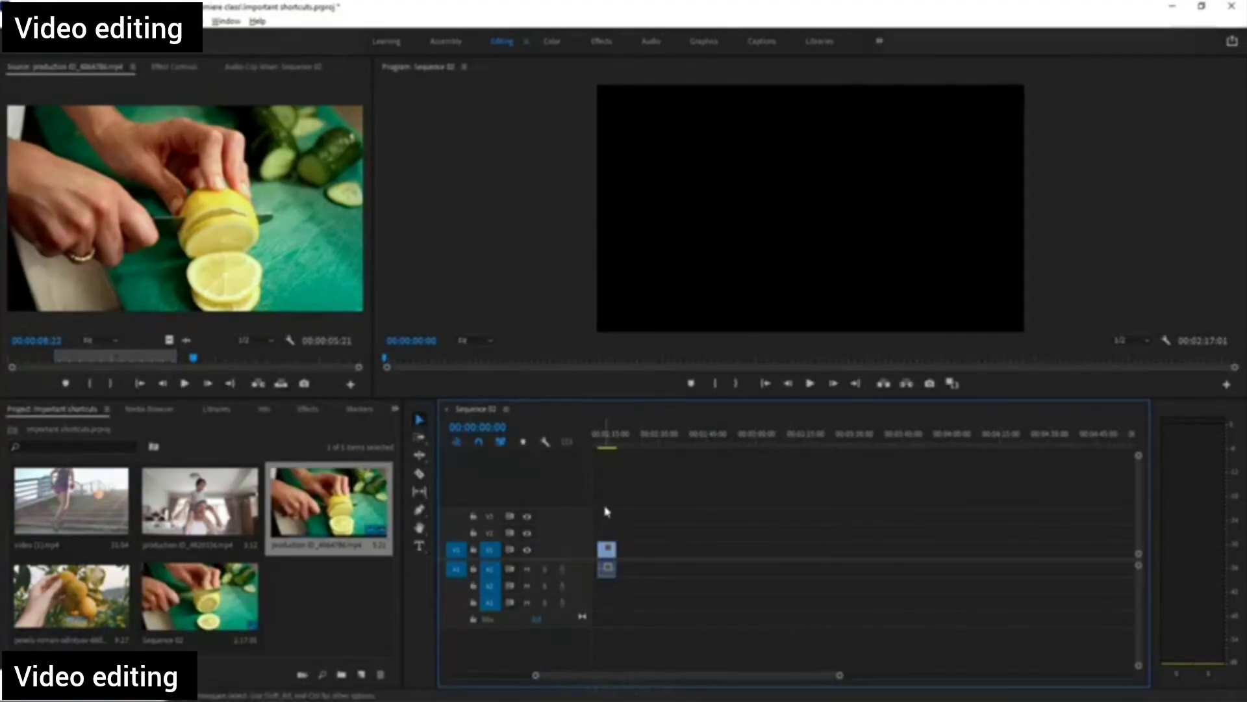
Delete the production ID_4064786.mp4 clip from the Sequence 02 timeline.
{"action": "left_click", "coordinate": [610, 444]}
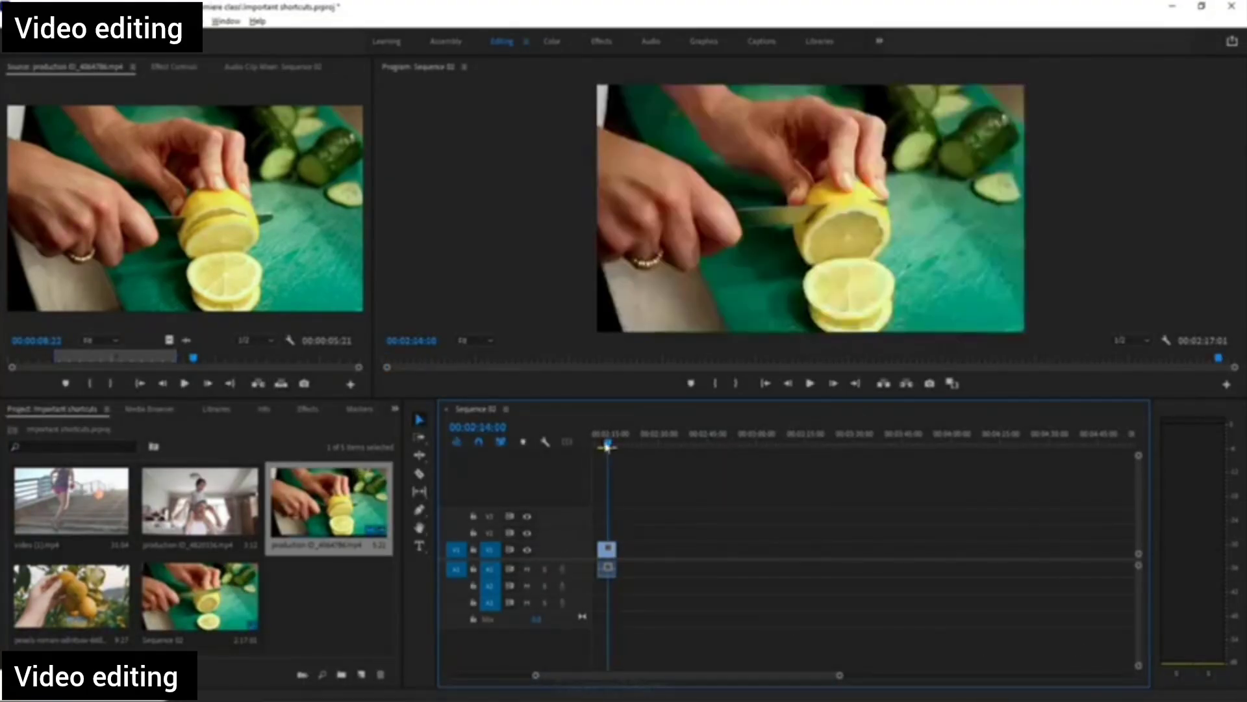
{"action": "left_click", "coordinate": [614, 444]}
{"action": "left_click_drag", "start_coordinate": [621, 450], "coordinate": [552, 484]}
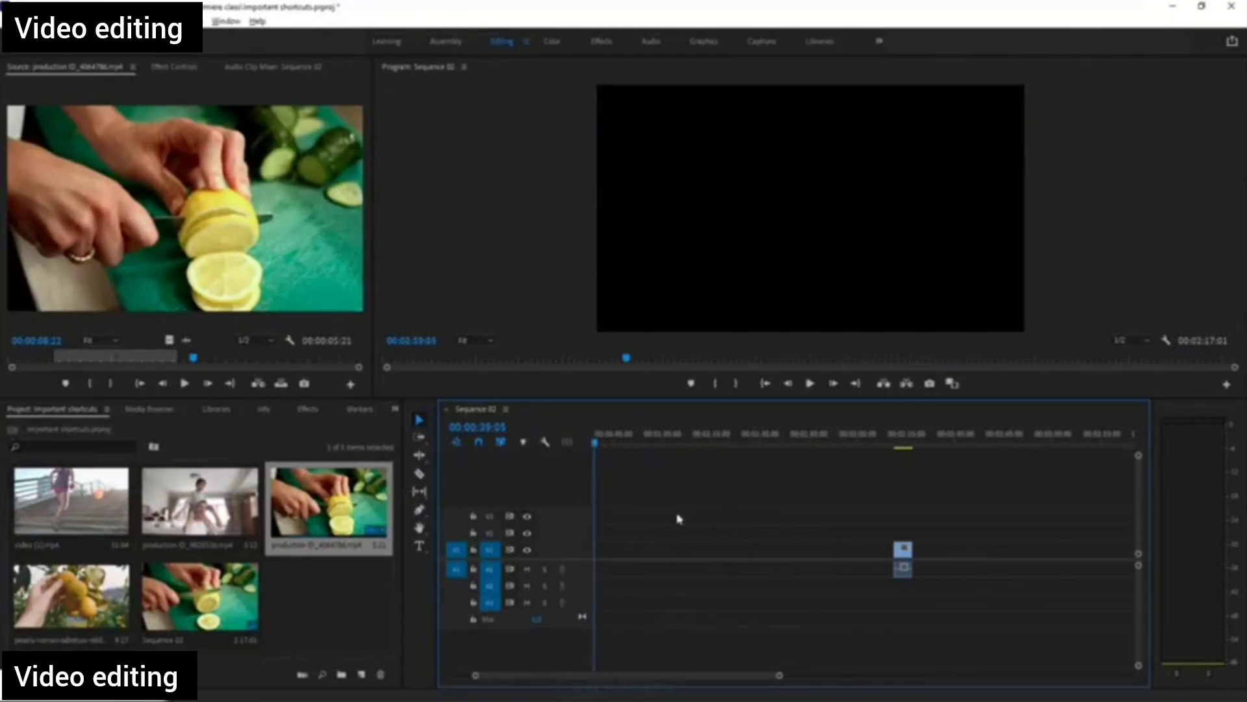
{"action": "key", "text": "Delete"}
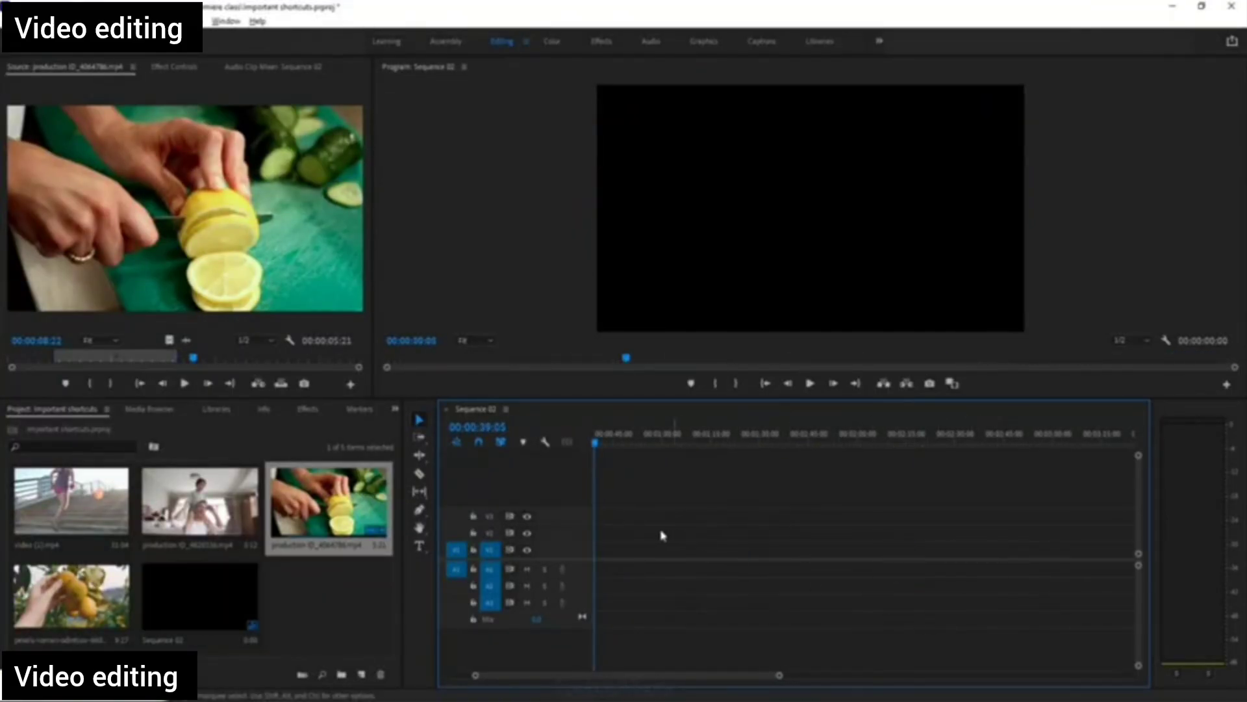
Place video (1).mp4 on track V1 of Sequence 02 and move the playhead to 00:01:59:05 within the clip.
{"action": "left_click_drag", "start_coordinate": [460, 674], "coordinate": [398, 676]}
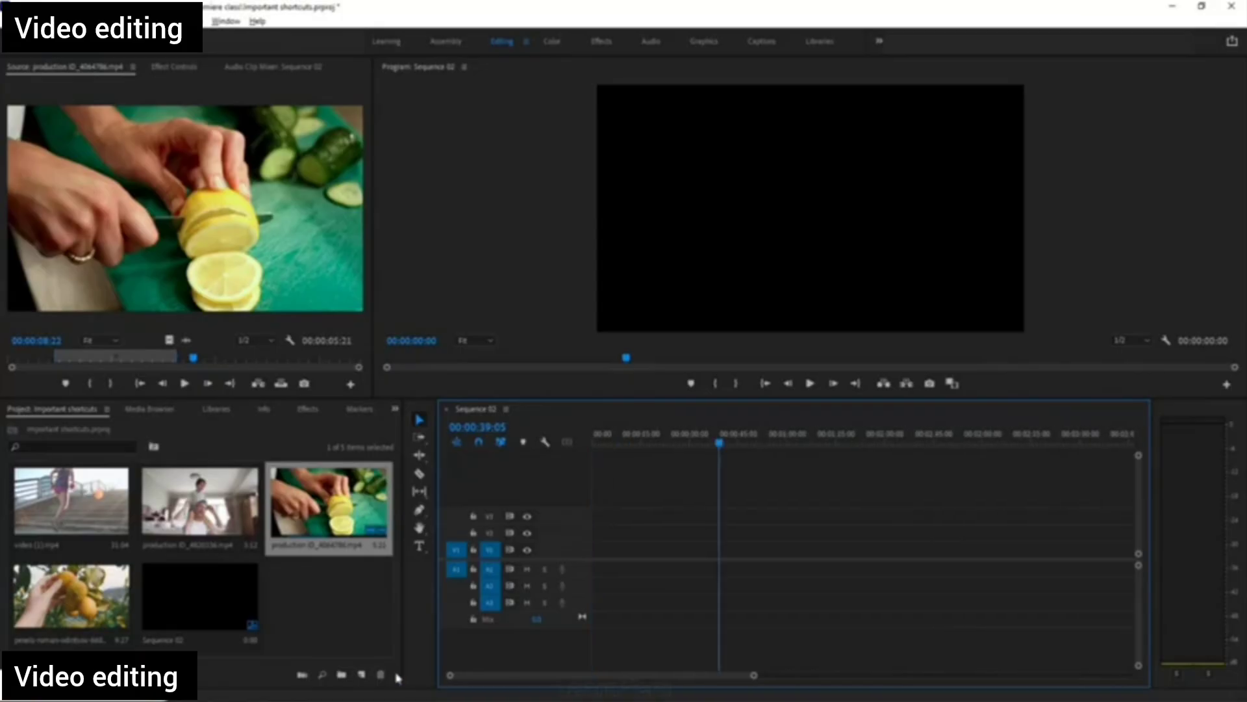
{"action": "left_click", "coordinate": [19, 546]}
{"action": "left_click", "coordinate": [607, 552]}
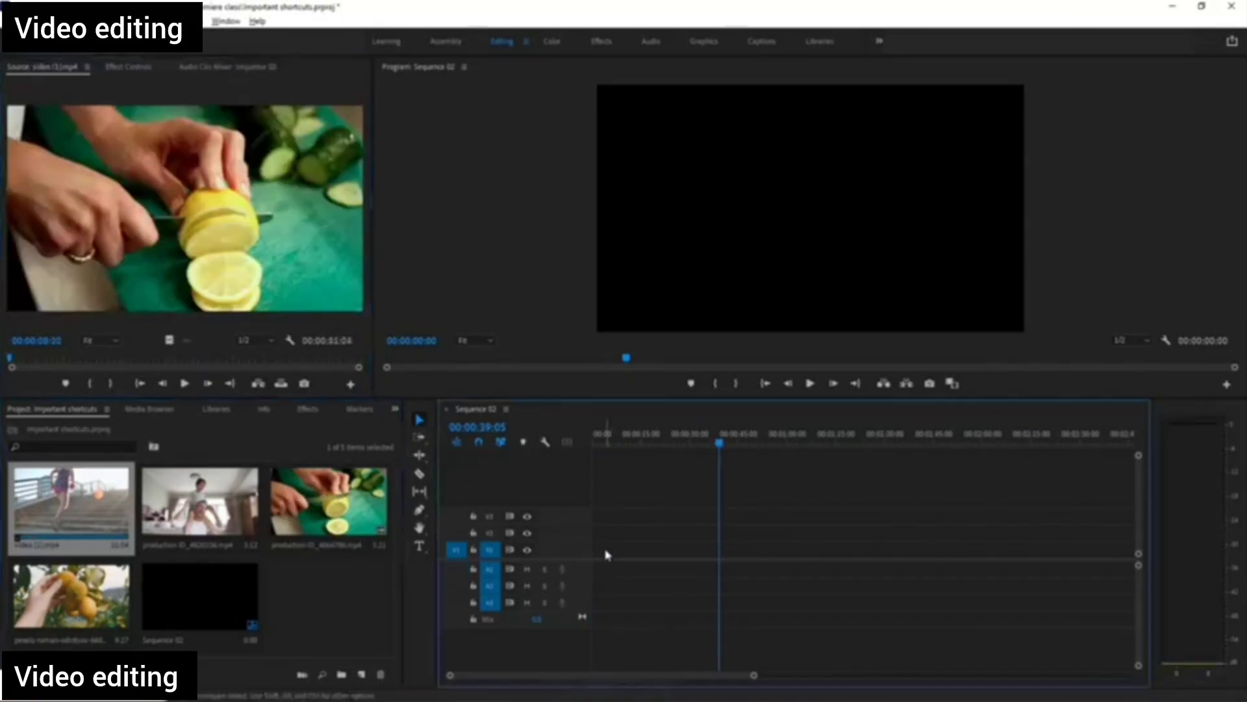
{"action": "left_click_drag", "start_coordinate": [123, 520], "coordinate": [599, 559]}
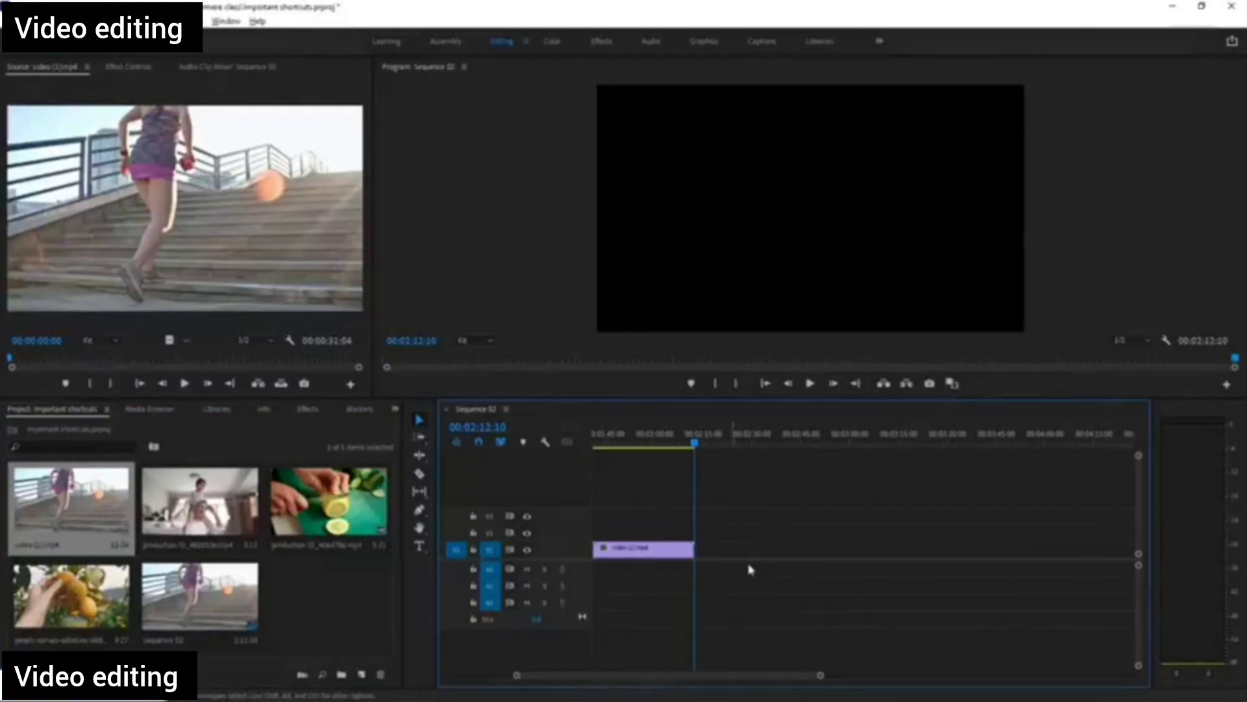
{"action": "left_click", "coordinate": [652, 437]}
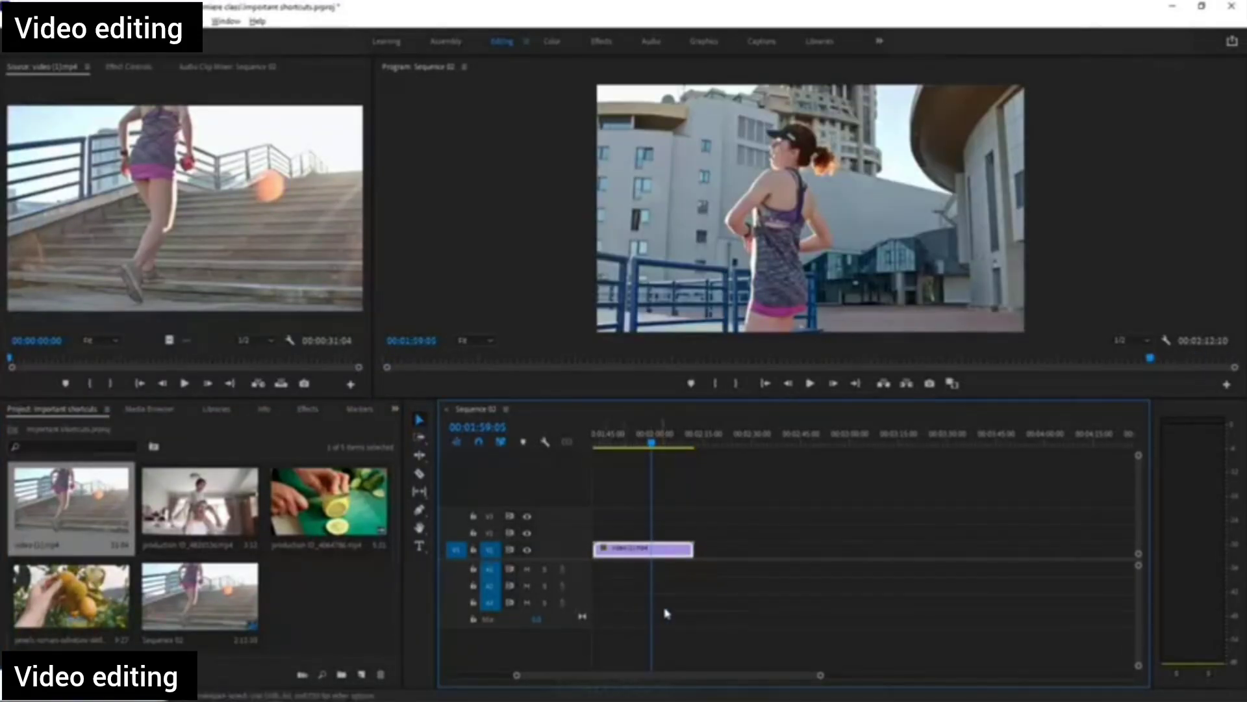
Stack the pexels lemon-picking clip on V2 over the end of video (1).mp4 and production ID_4064786.mp4 on V3 from 00:02:07:00.
{"action": "left_click", "coordinate": [270, 607]}
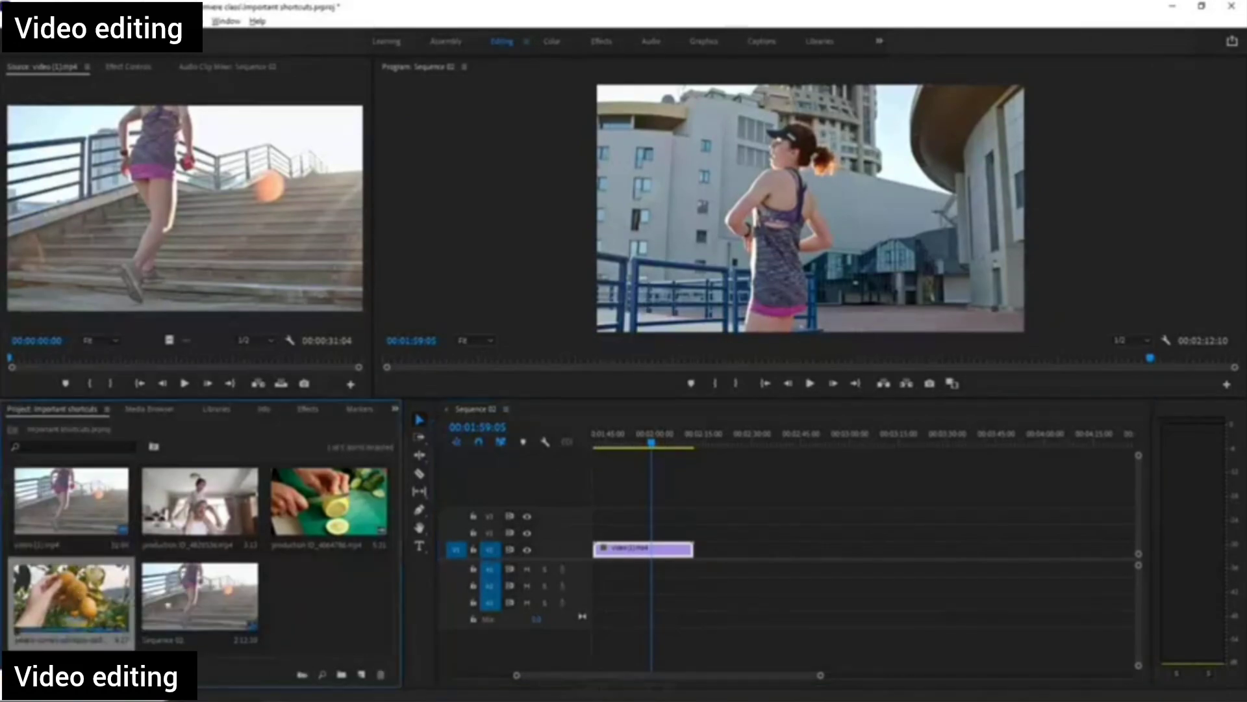
{"action": "left_click_drag", "start_coordinate": [55, 611], "coordinate": [684, 539]}
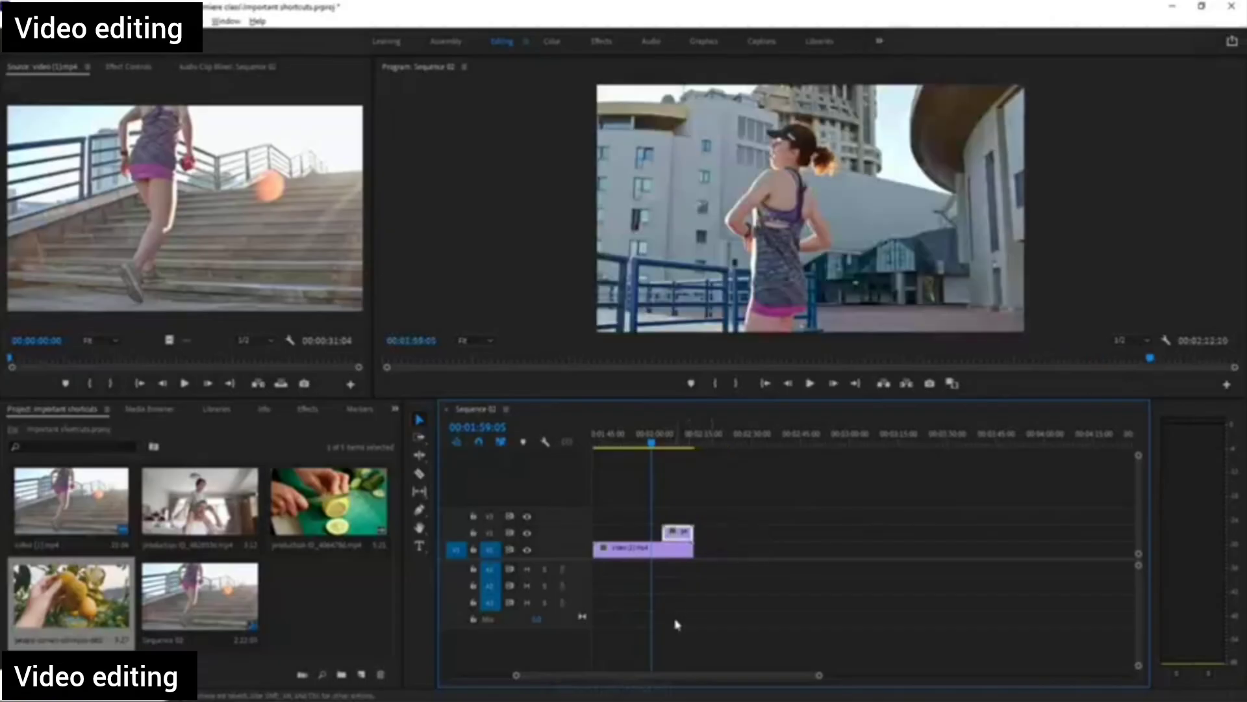
{"action": "left_click_drag", "start_coordinate": [655, 448], "coordinate": [677, 448]}
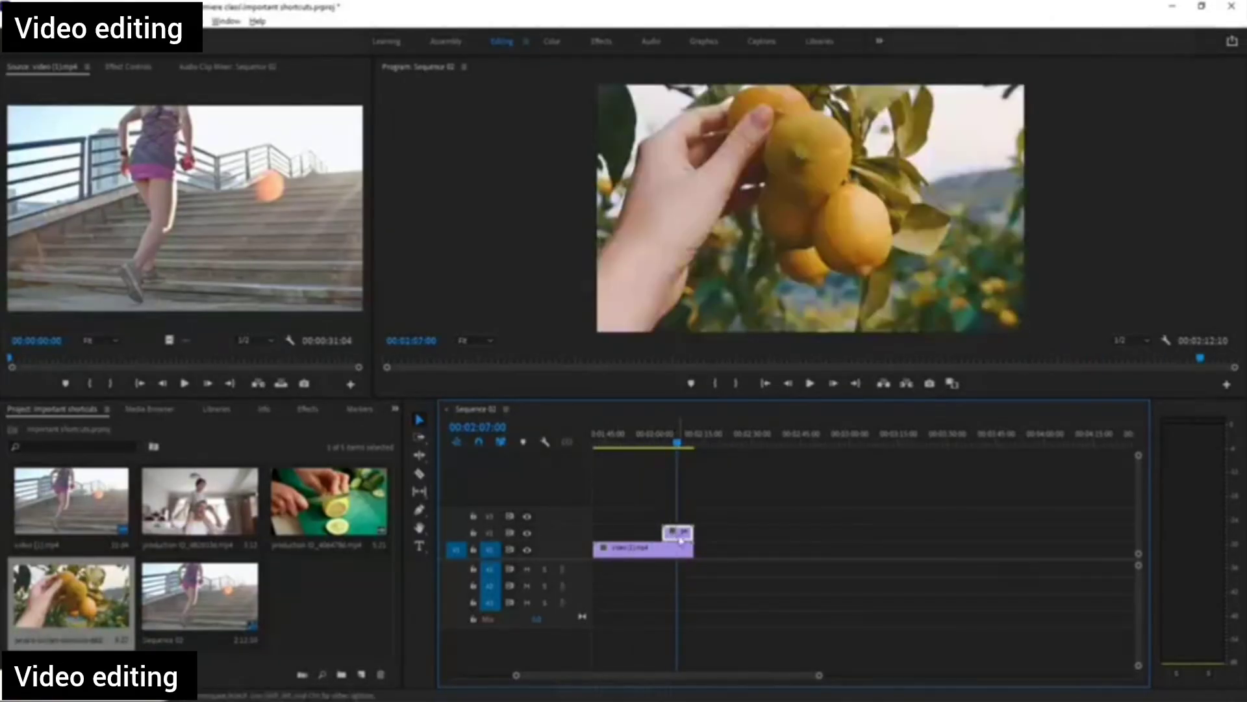
{"action": "left_click", "coordinate": [349, 525]}
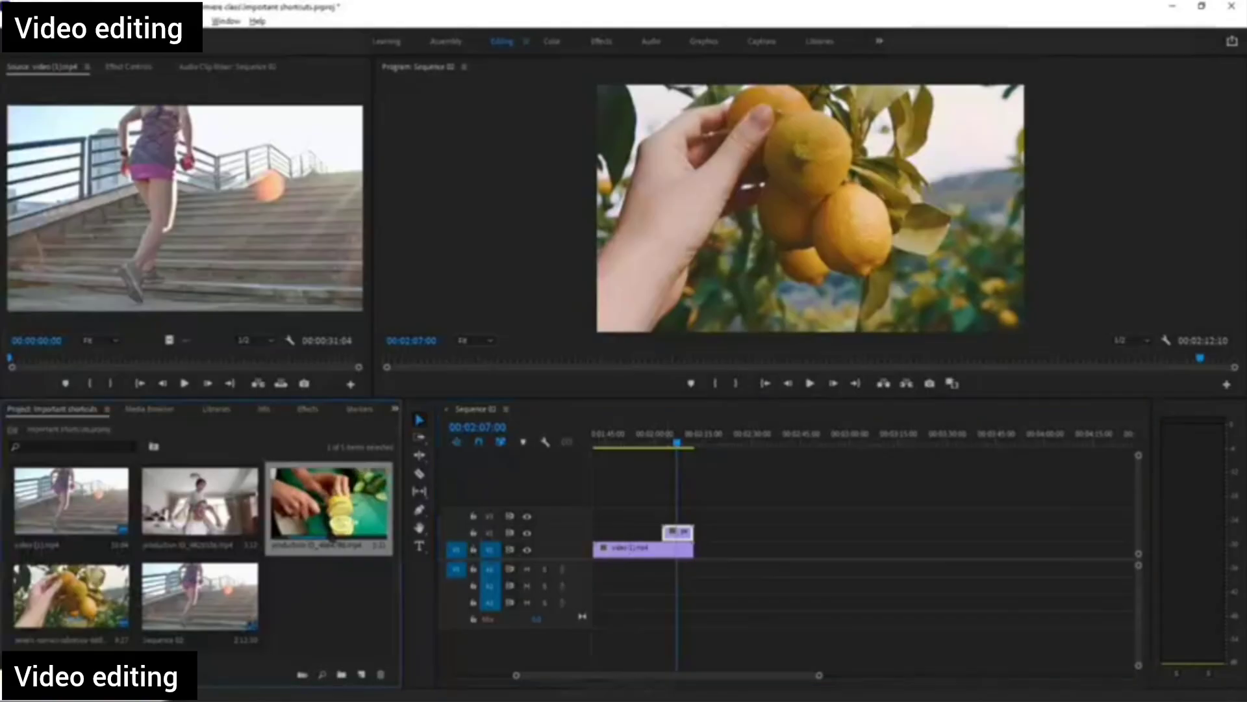
{"action": "left_click_drag", "start_coordinate": [332, 538], "coordinate": [409, 663]}
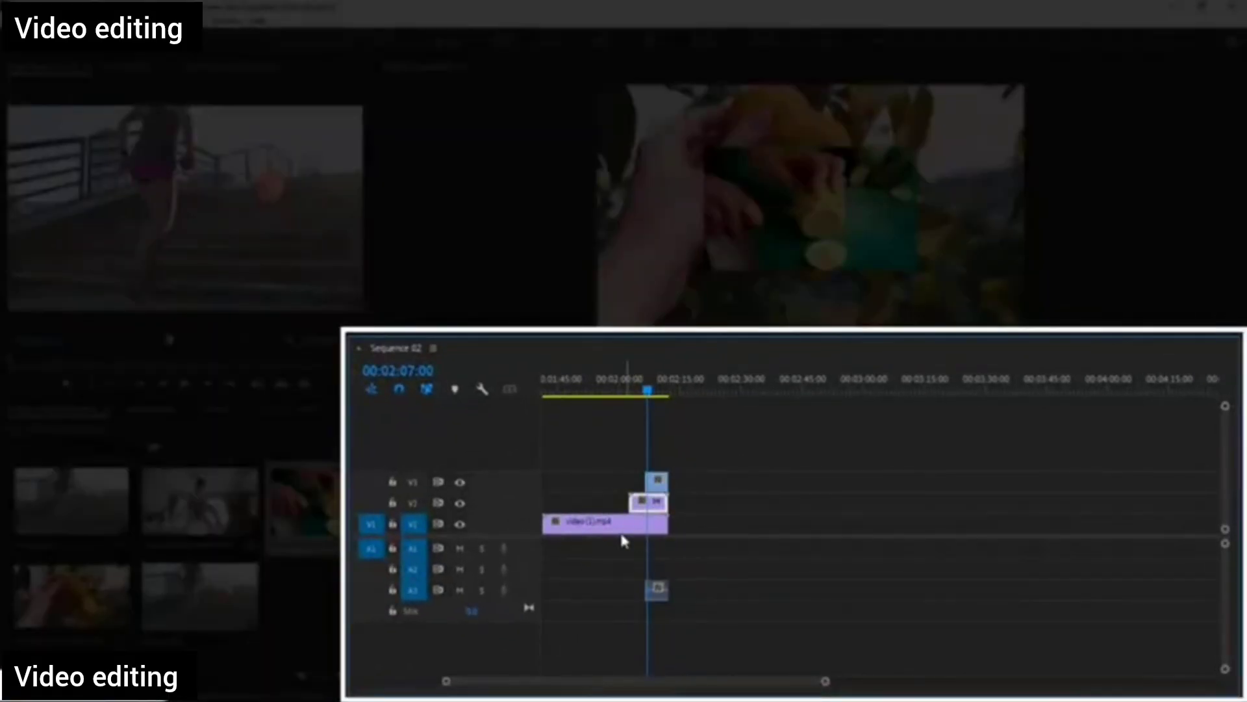
Delete the video (1).mp4 clip from track V1.
{"action": "left_click", "coordinate": [621, 526]}
{"action": "key", "text": "Delete"}
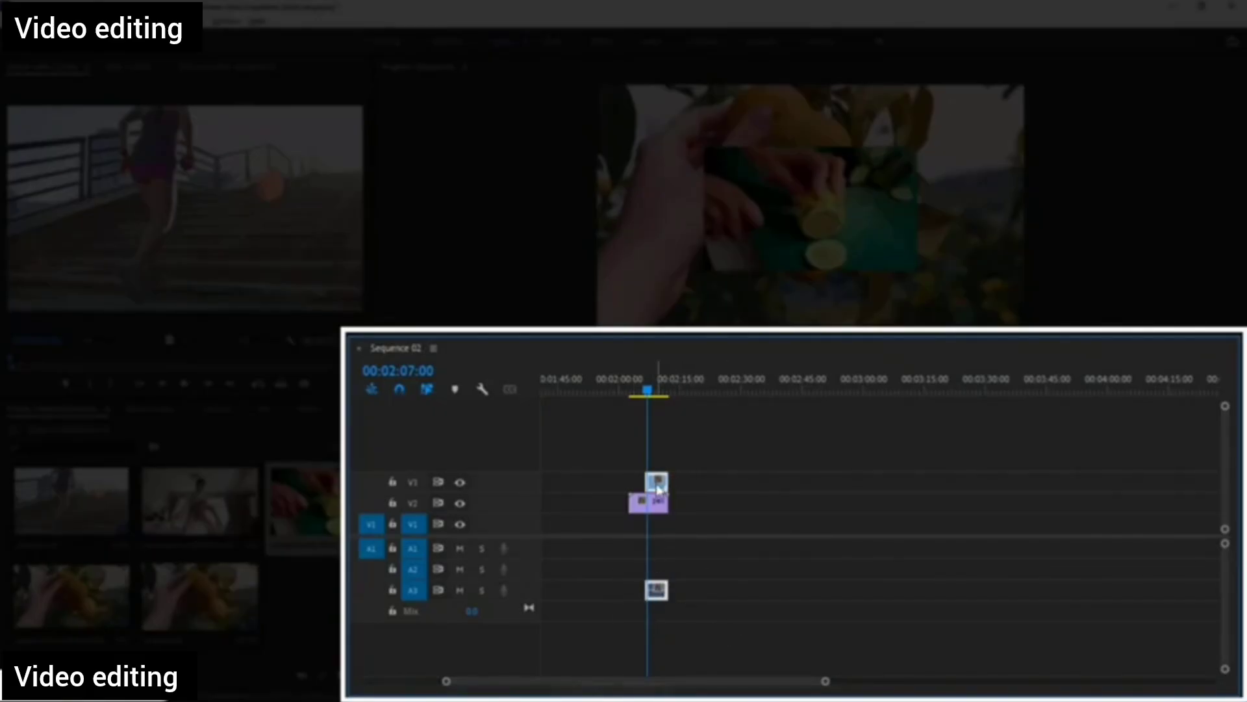
{"action": "left_click_drag", "start_coordinate": [658, 489], "coordinate": [762, 489]}
{"action": "key", "text": "ctrl+z"}
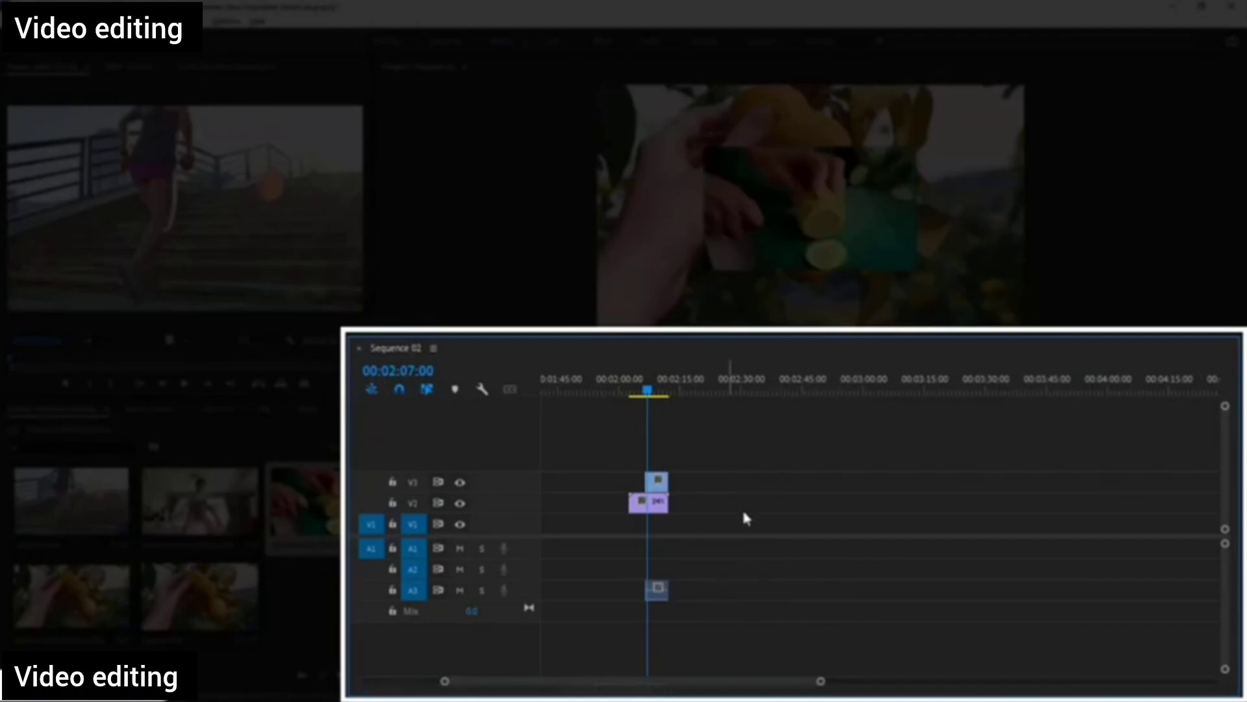
{"action": "left_click", "coordinate": [601, 389]}
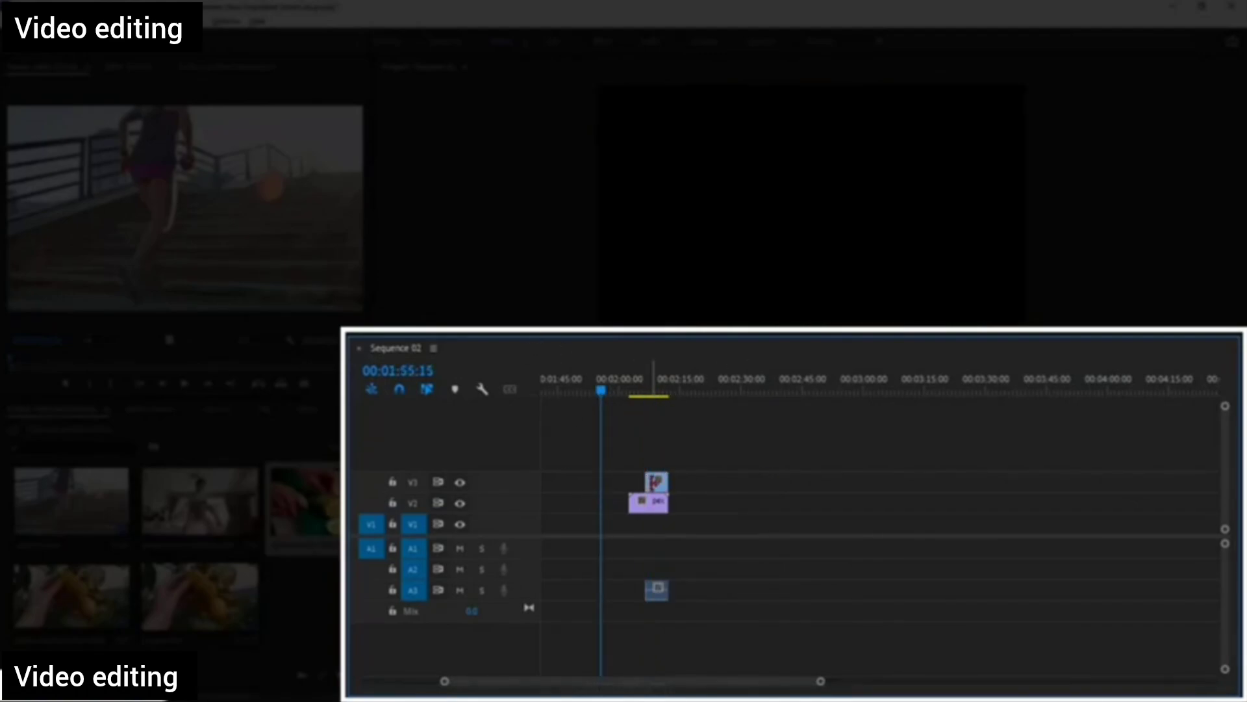
{"action": "left_click", "coordinate": [660, 488]}
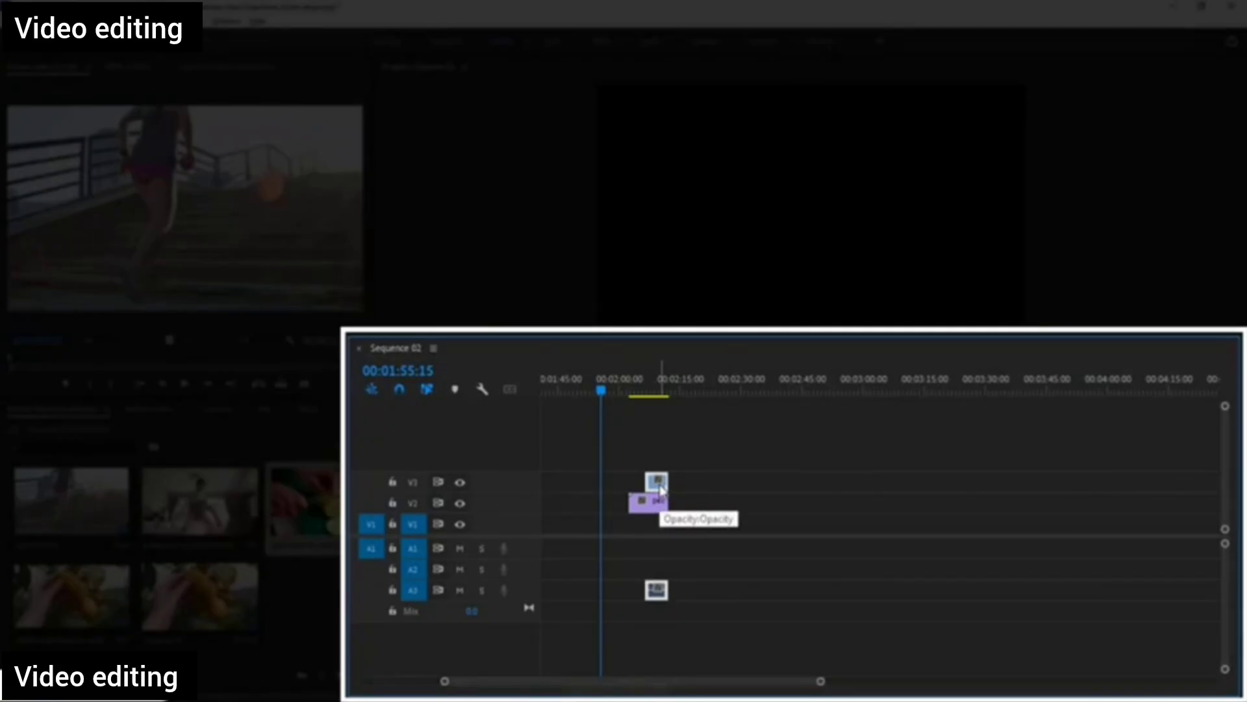
{"action": "right_click", "coordinate": [660, 488]}
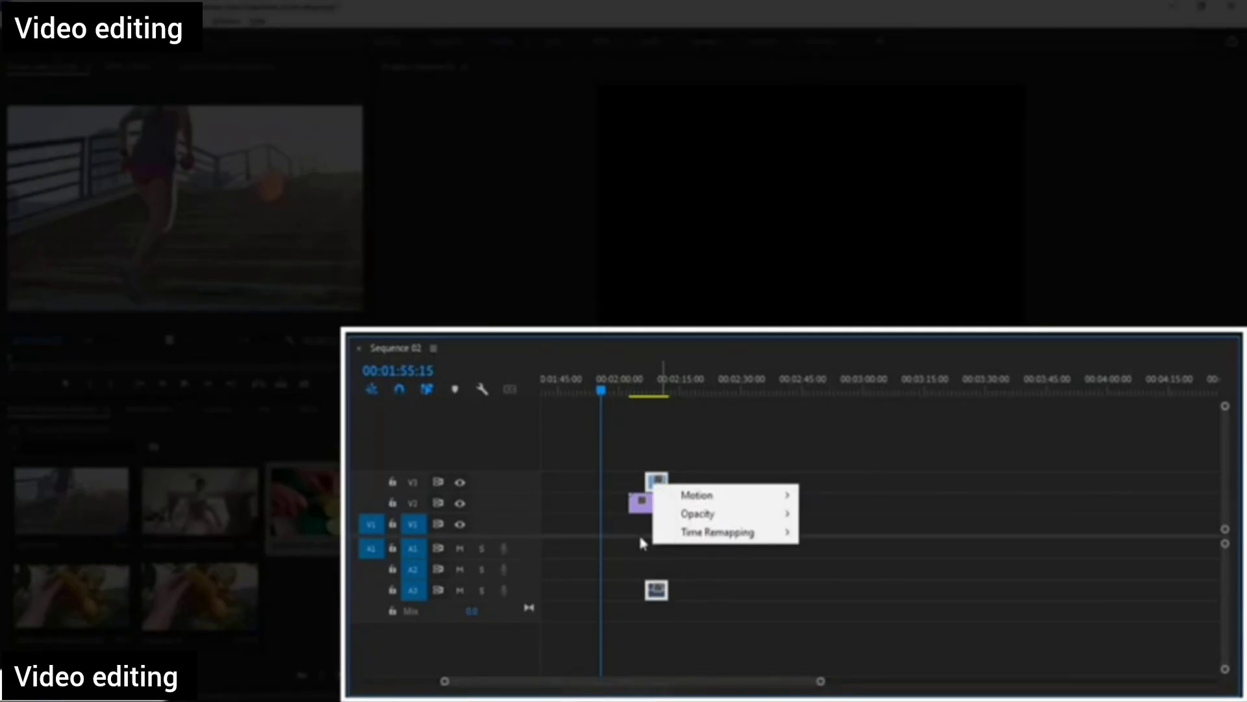
{"action": "left_click", "coordinate": [661, 603]}
{"action": "right_click", "coordinate": [660, 602]}
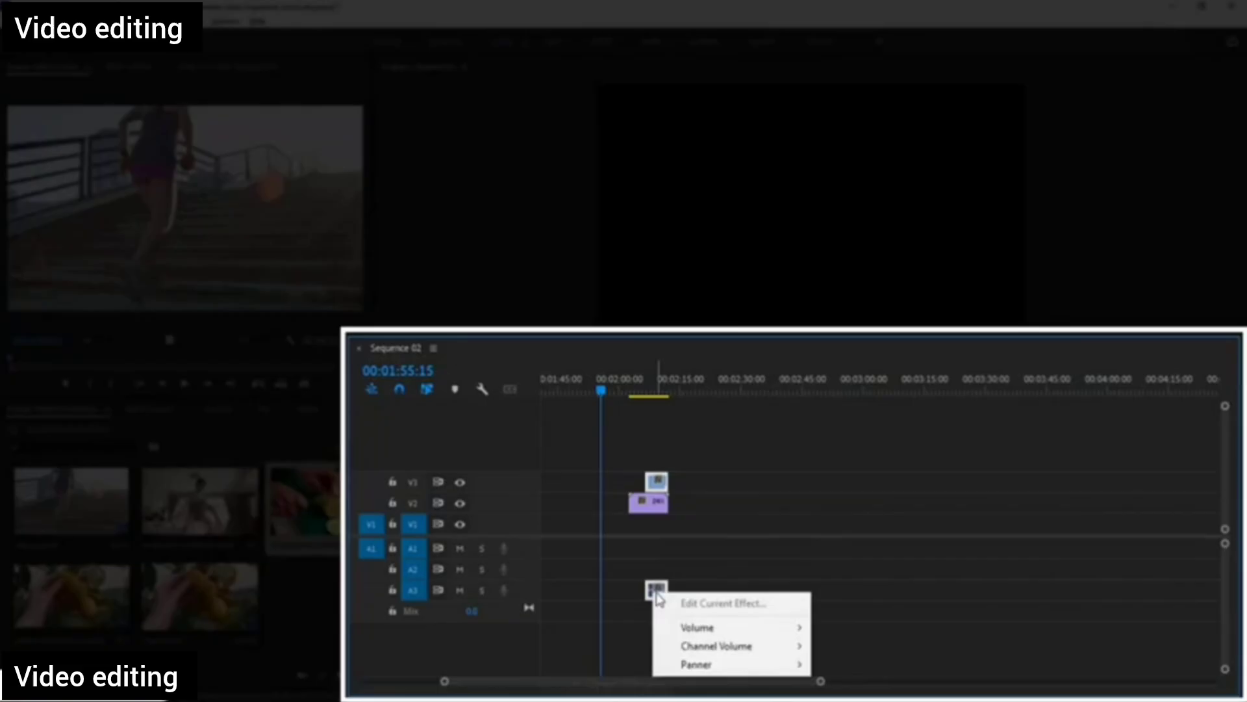
{"action": "left_click", "coordinate": [687, 510]}
Move the production ID_4064786.mp4 clip on V3 with its audio to about 00:01:42, ahead of the pexels clip.
{"action": "scroll", "coordinate": [481, 681], "scroll_direction": "up", "scroll_amount": 4}
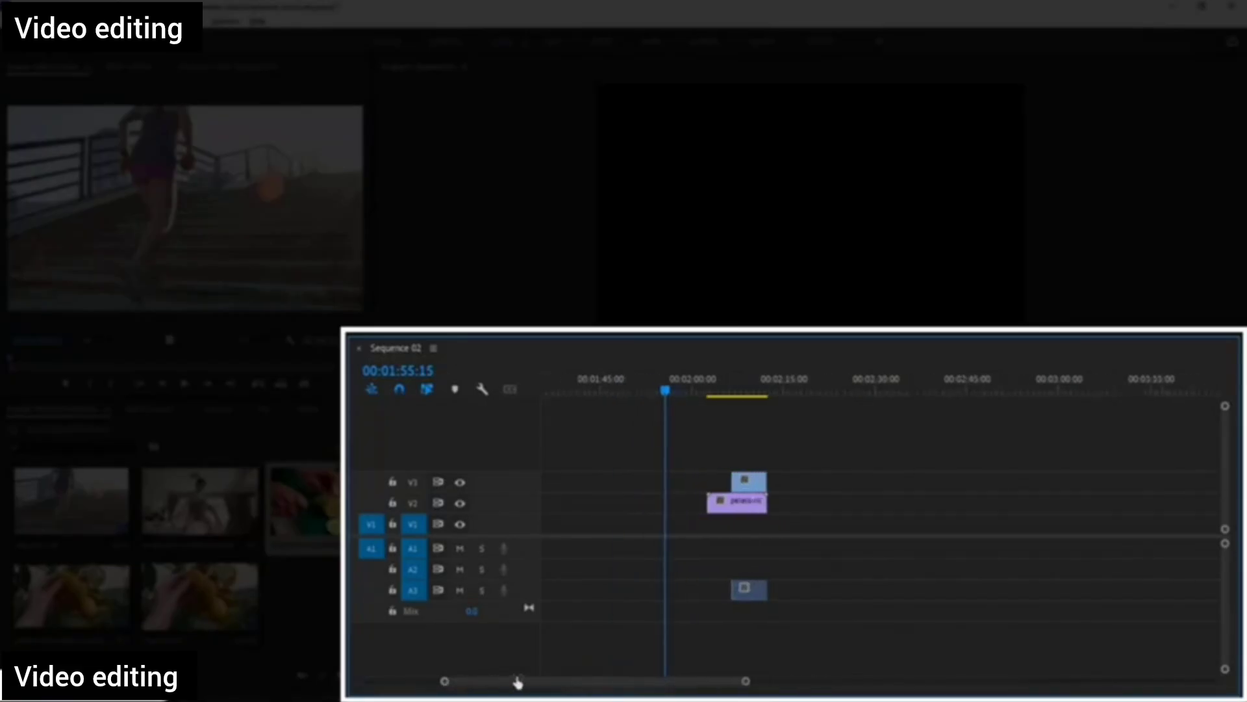
{"action": "left_click_drag", "start_coordinate": [1169, 488], "coordinate": [598, 482]}
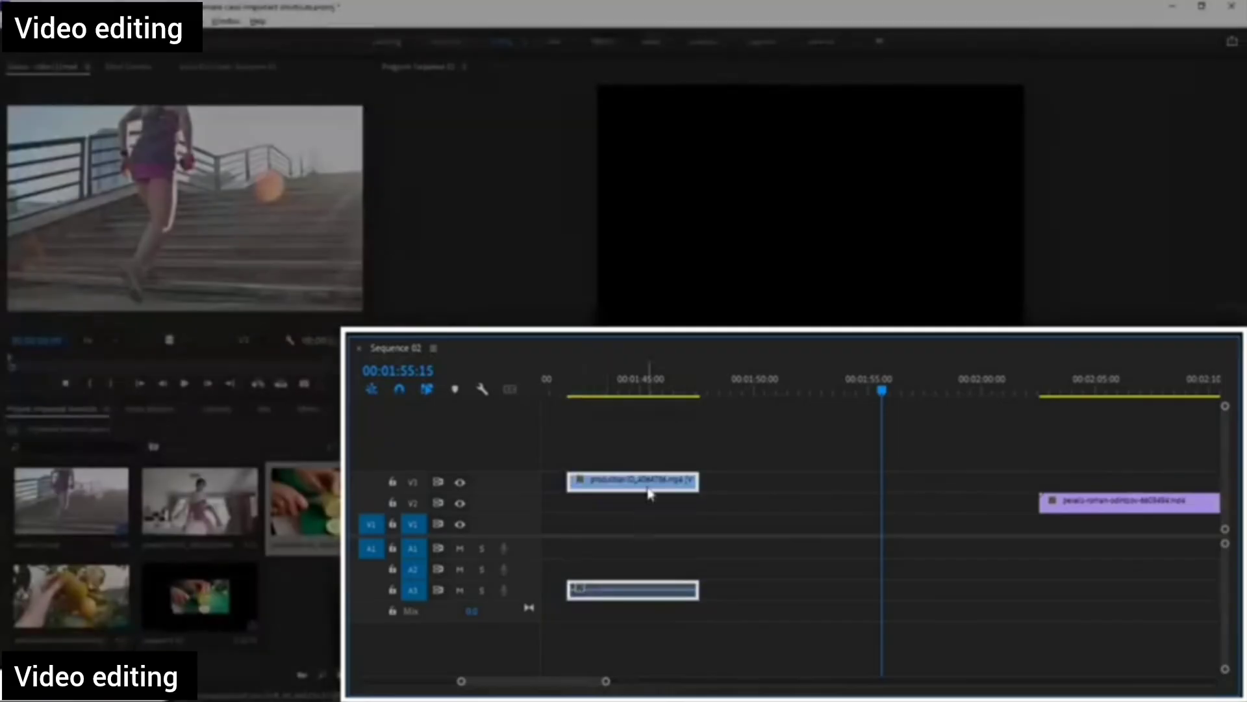
Unlink the audio and video of the production ID_4064786.mp4 clip and delete its audio from track A3.
{"action": "right_click", "coordinate": [672, 518]}
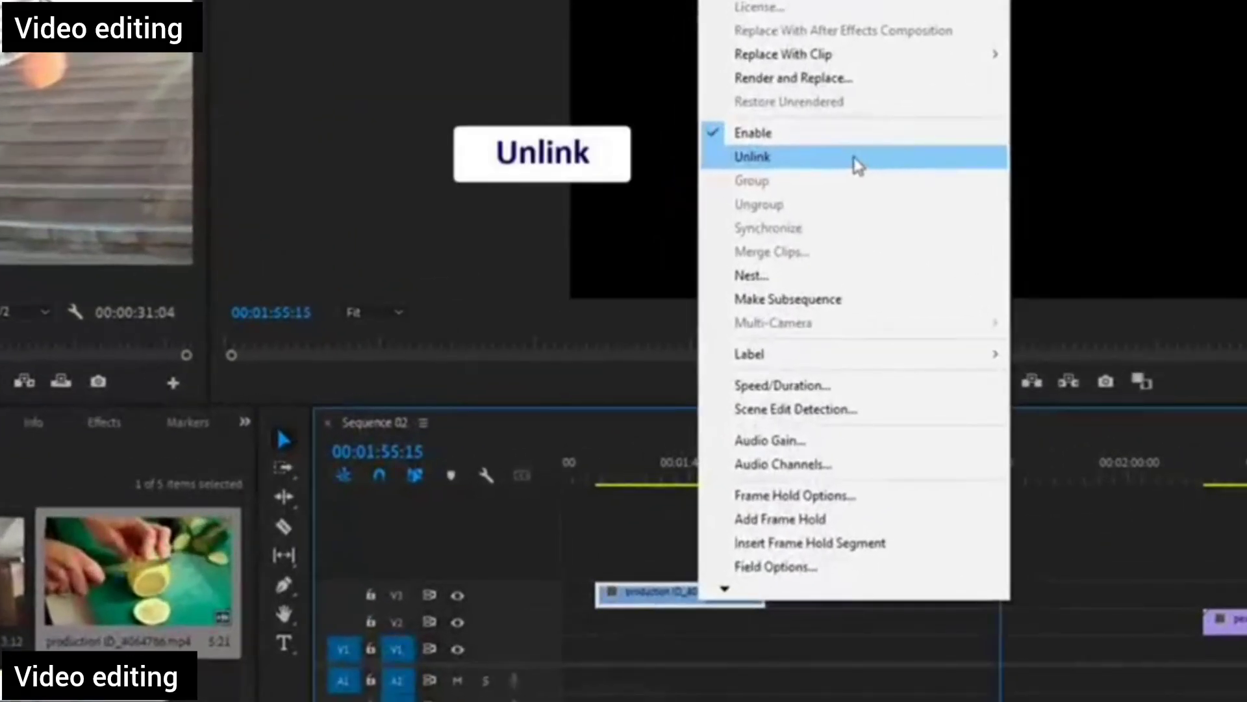
{"action": "left_click", "coordinate": [858, 162]}
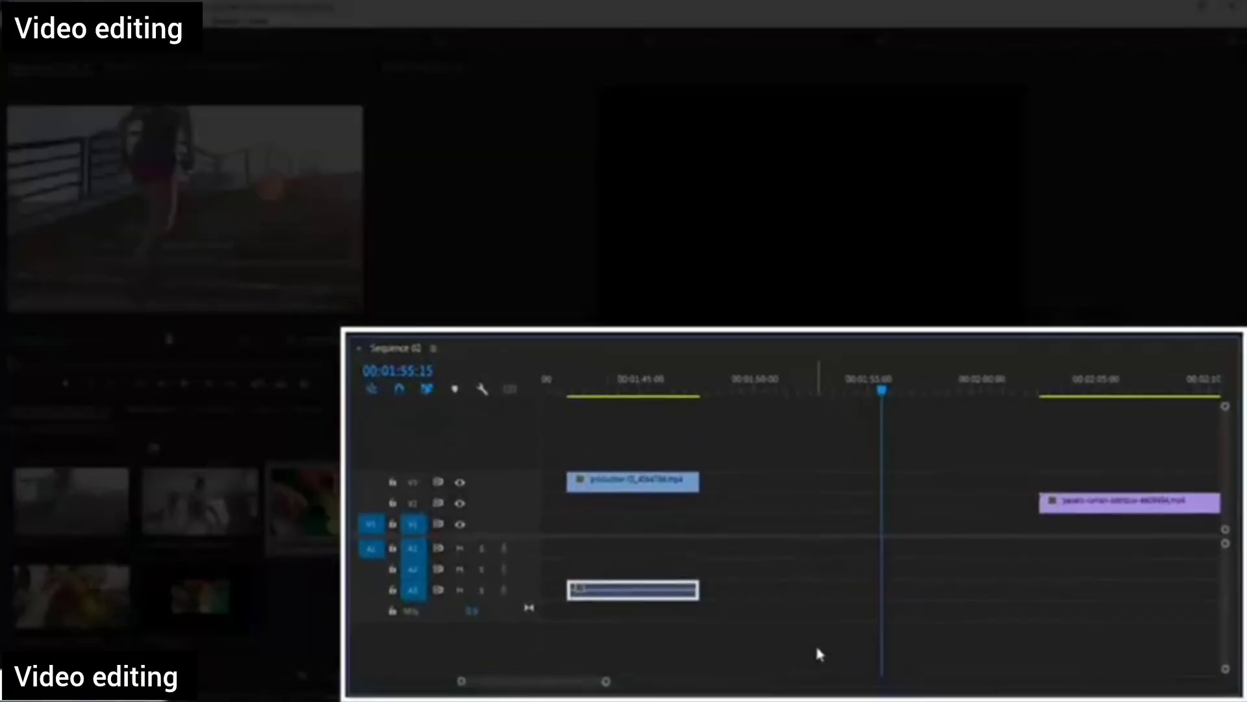
{"action": "key", "text": "Delete"}
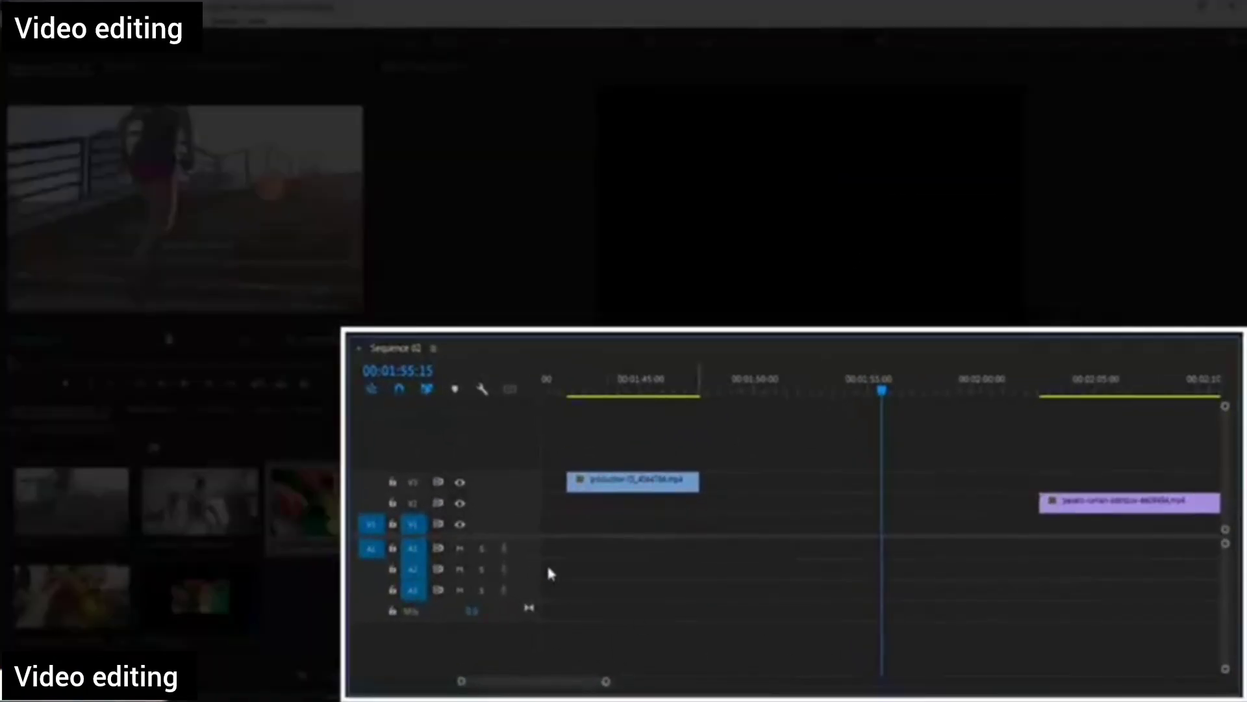
Ripple delete the empty gaps before the clips on V3 and V2 so both start at 00:00:00:00.
{"action": "right_click", "coordinate": [553, 482]}
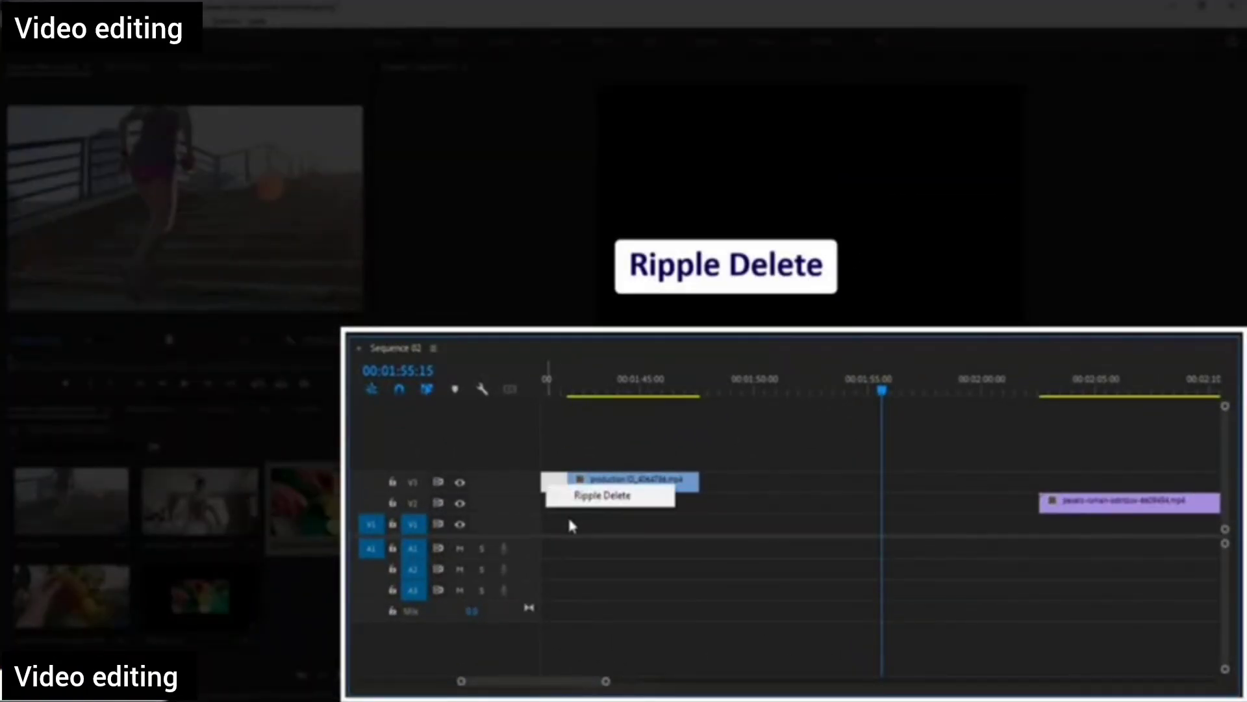
{"action": "left_click", "coordinate": [584, 497]}
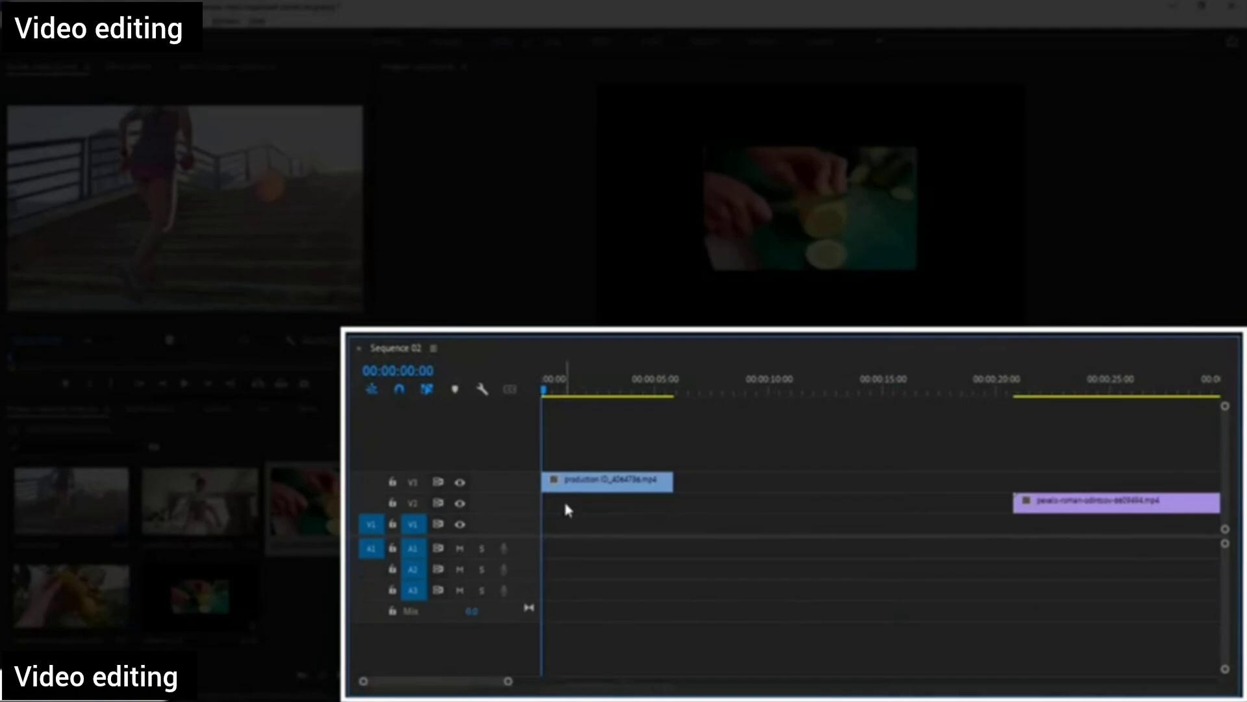
{"action": "right_click", "coordinate": [564, 503]}
{"action": "left_click", "coordinate": [621, 514]}
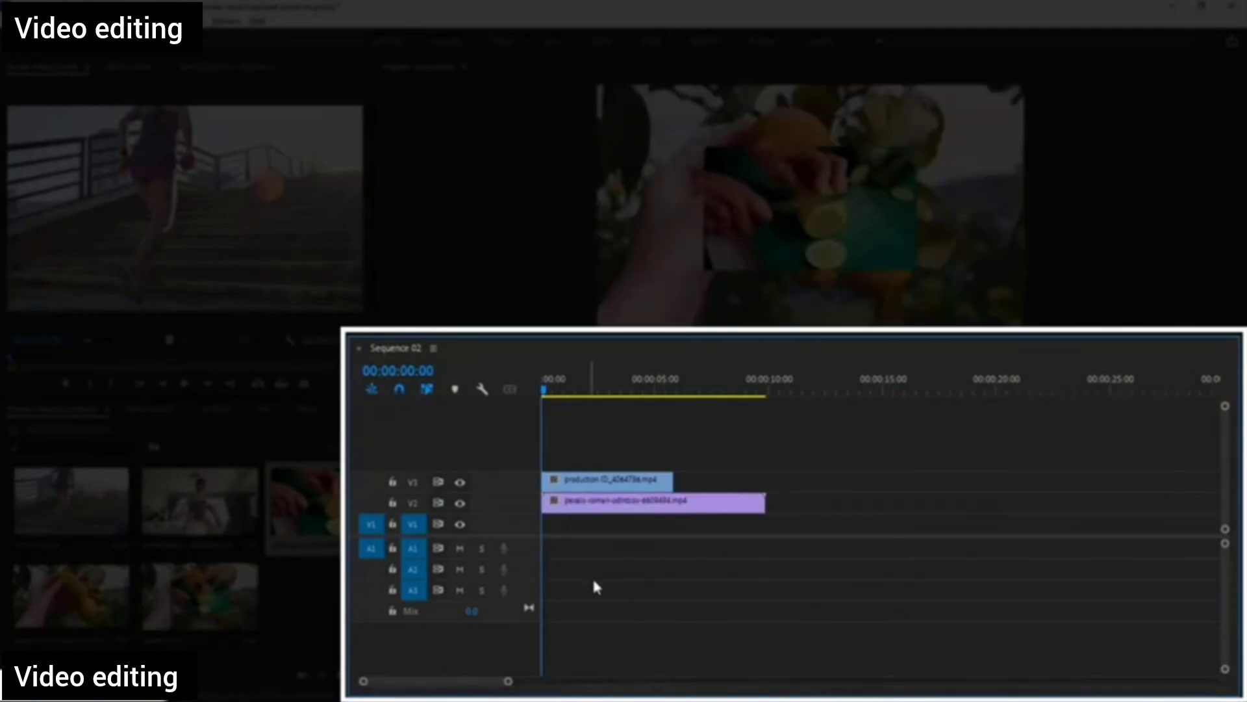
Move both stacked clips down one track, to V2 and V1, and return the playhead to 00:00:00:00.
{"action": "left_click_drag", "start_coordinate": [611, 460], "coordinate": [634, 532]}
{"action": "left_click", "coordinate": [808, 389]}
{"action": "left_click", "coordinate": [555, 455]}
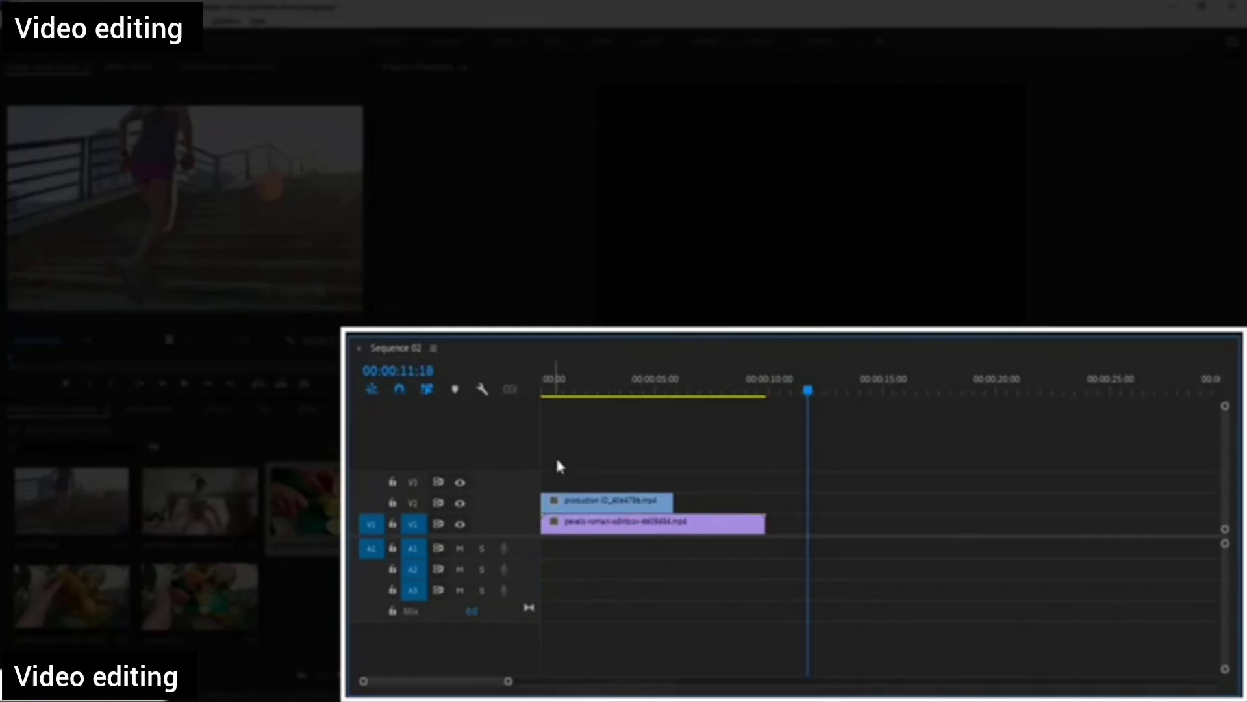
{"action": "left_click", "coordinate": [549, 390]}
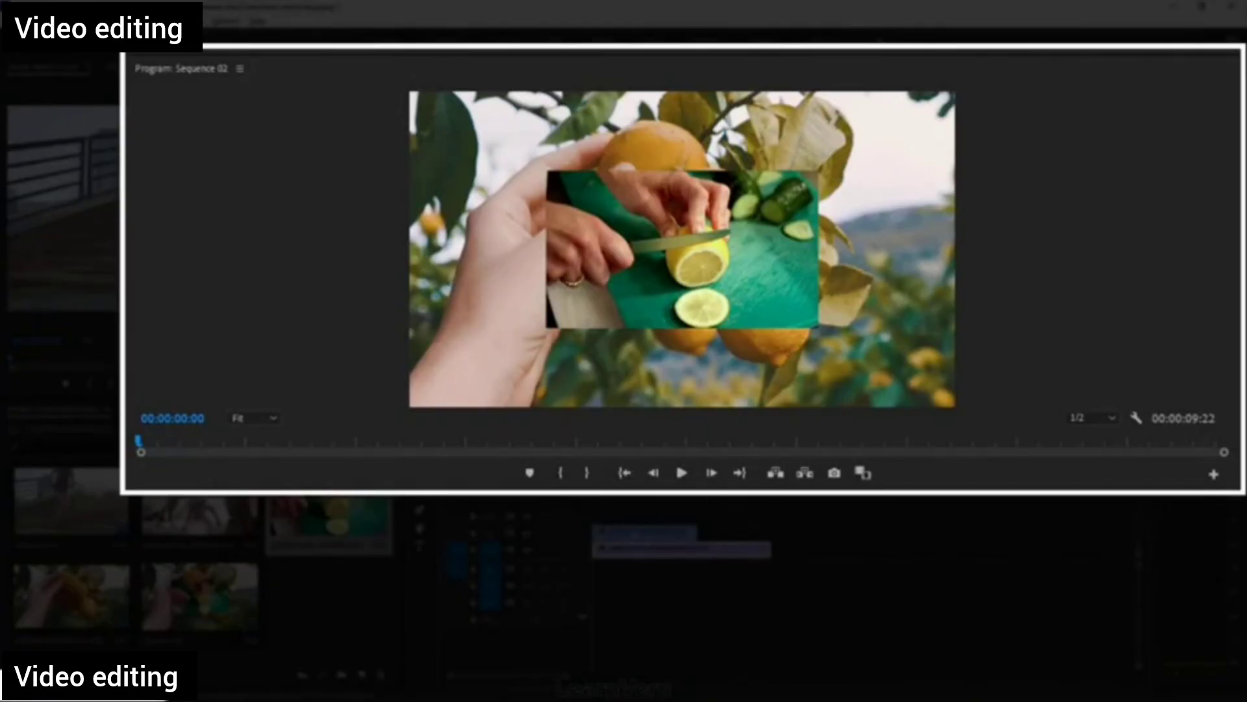
Delete the pexels lemon-picking clip from V1 and move production ID_4064786.mp4 down from V2 to V1.
{"action": "key", "text": "shift+e"}
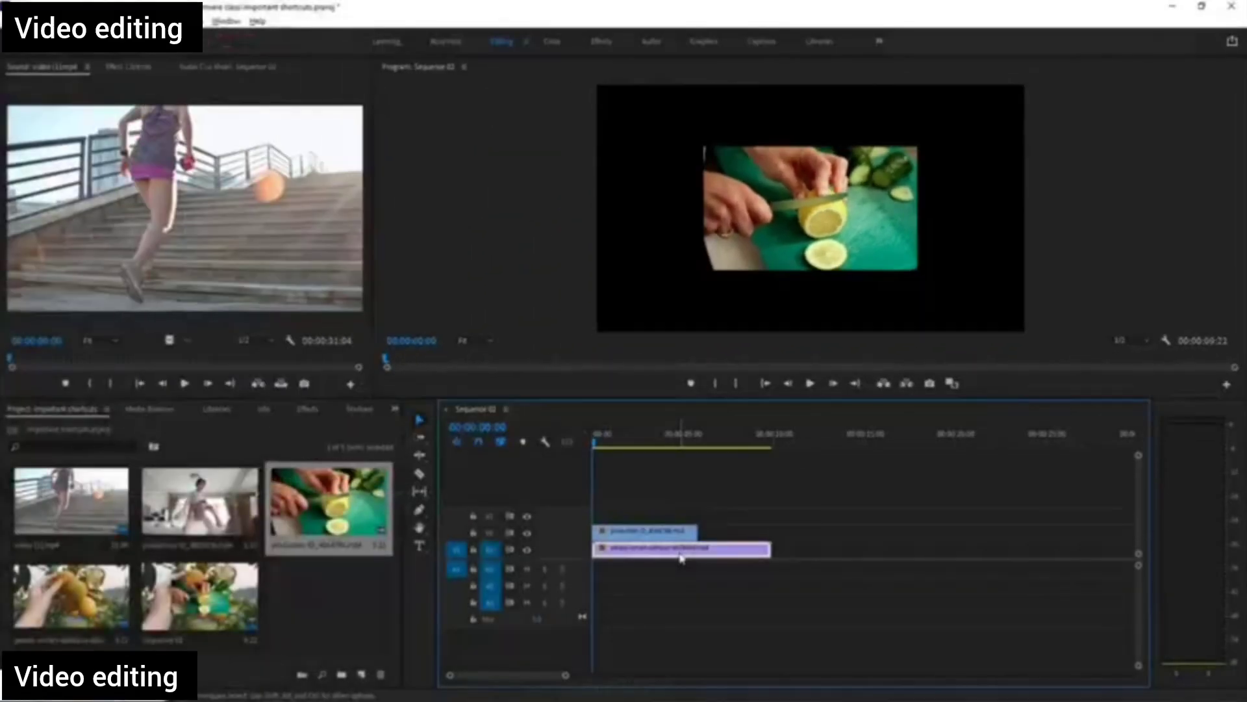
{"action": "key", "text": "Delete"}
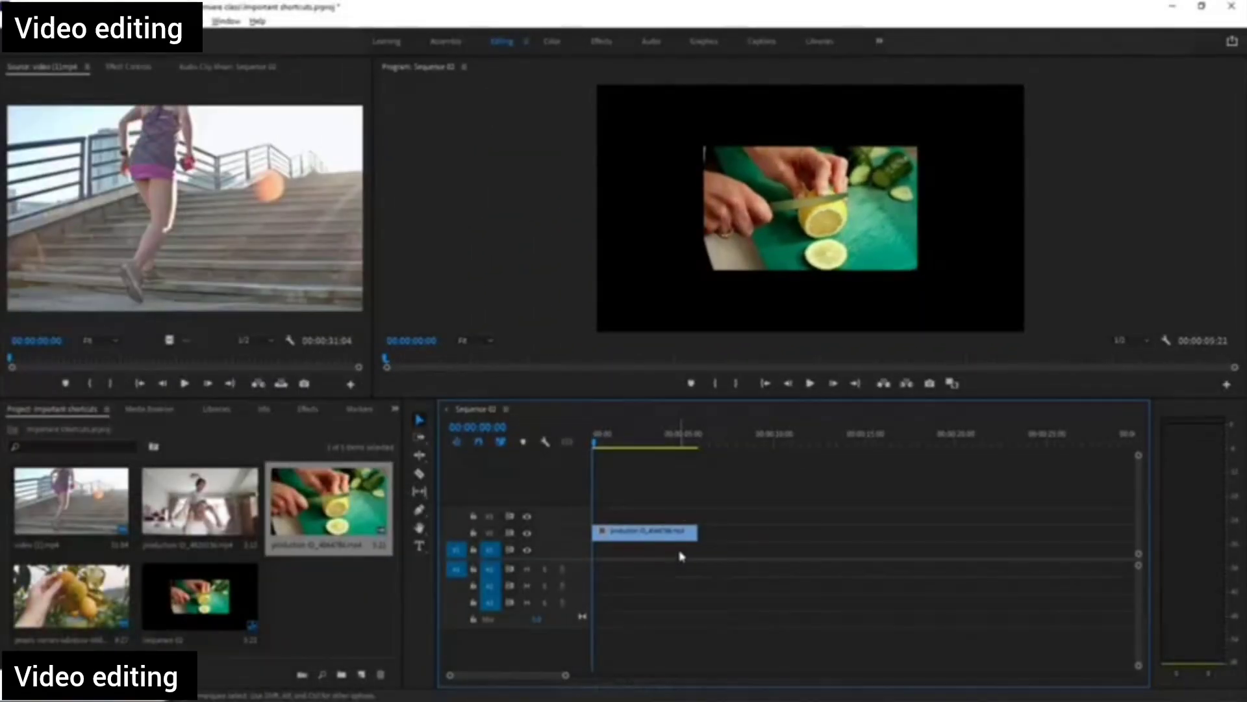
{"action": "left_click", "coordinate": [635, 537]}
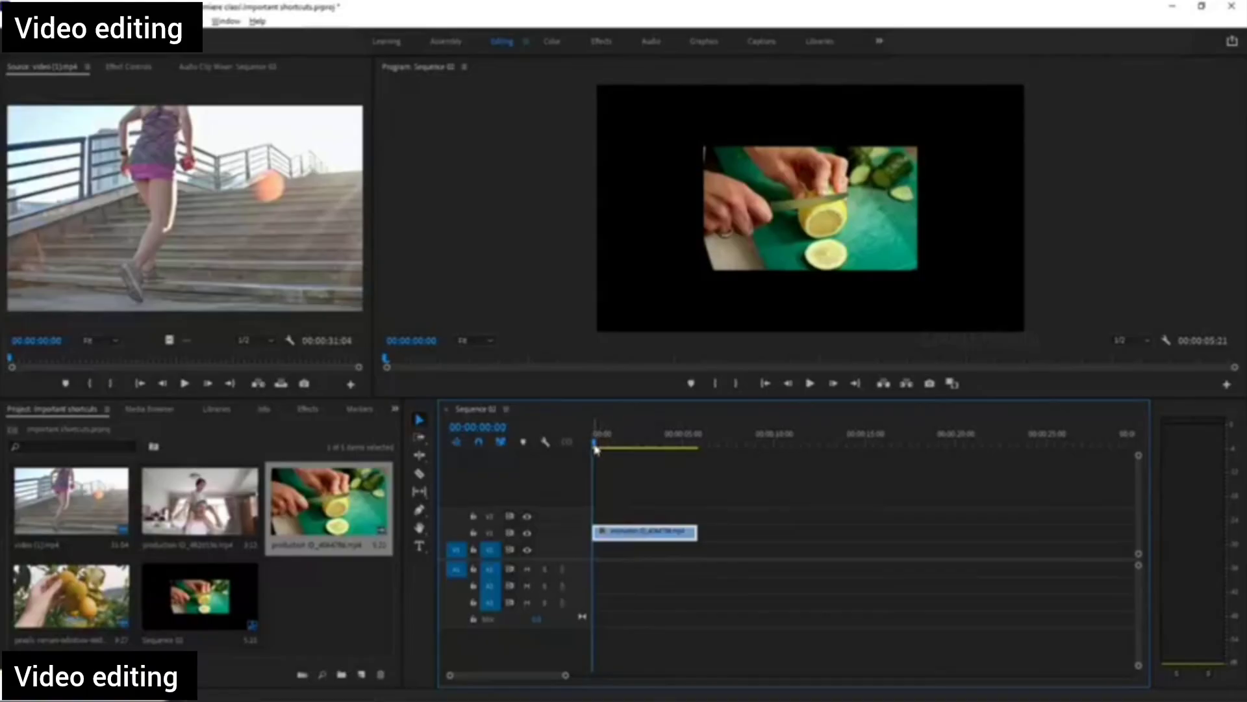
{"action": "mouse_move", "coordinate": [595, 448]}
{"action": "left_mouse_down"}
{"action": "mouse_move", "coordinate": [626, 445]}
{"action": "mouse_move", "coordinate": [592, 445]}
{"action": "left_mouse_up"}
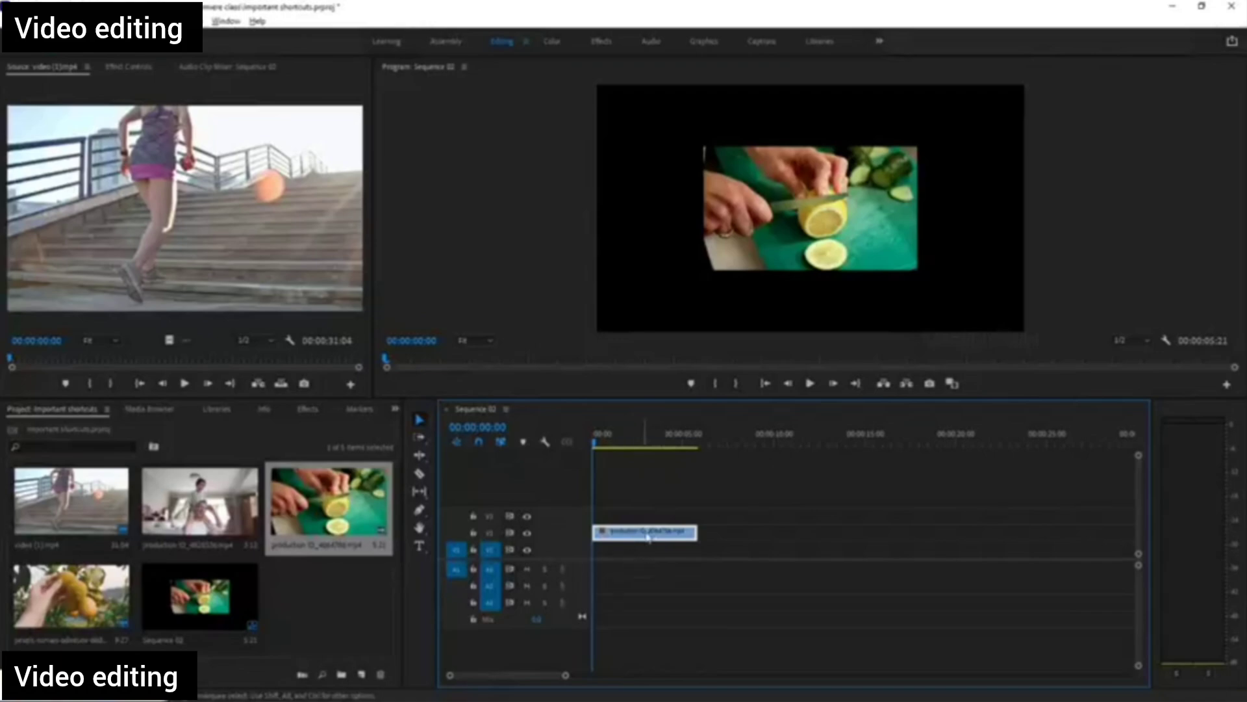
{"action": "left_click_drag", "start_coordinate": [646, 534], "coordinate": [645, 552]}
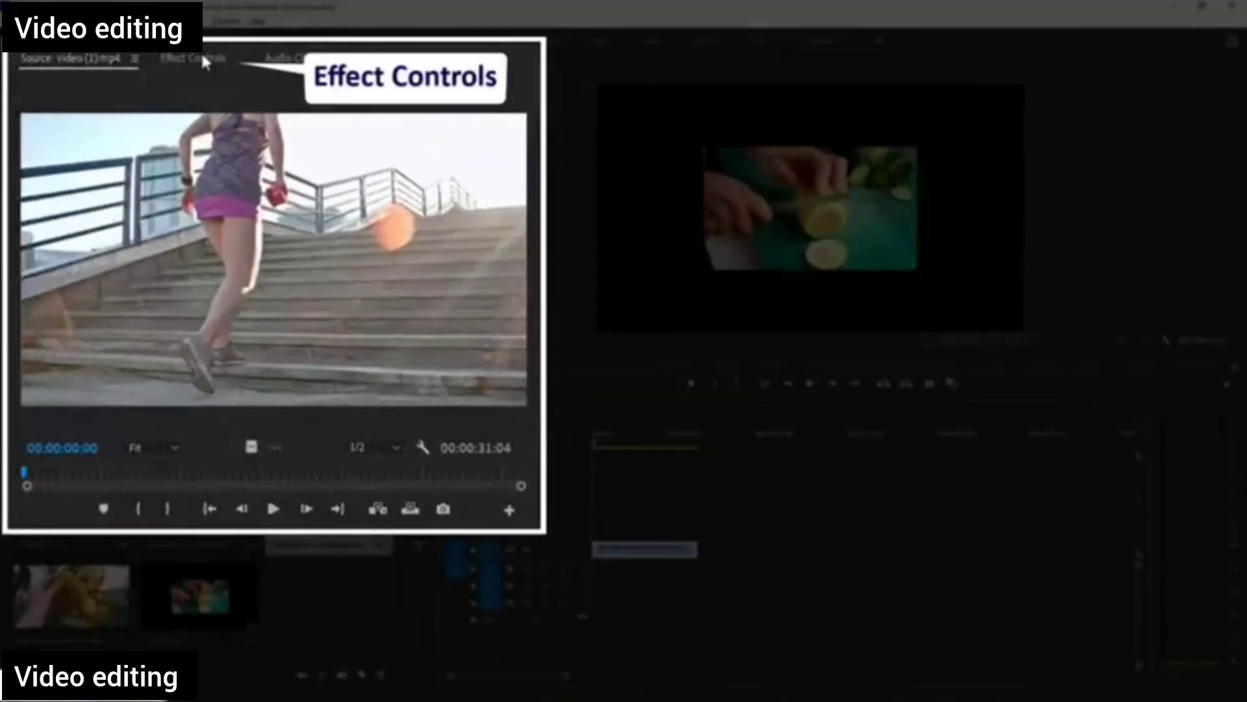
Show the effect controls of production ID_4064786.mp4 and enlarge it with its Motion handles in the preview to a scale of 118.3.
{"action": "left_click", "coordinate": [202, 57]}
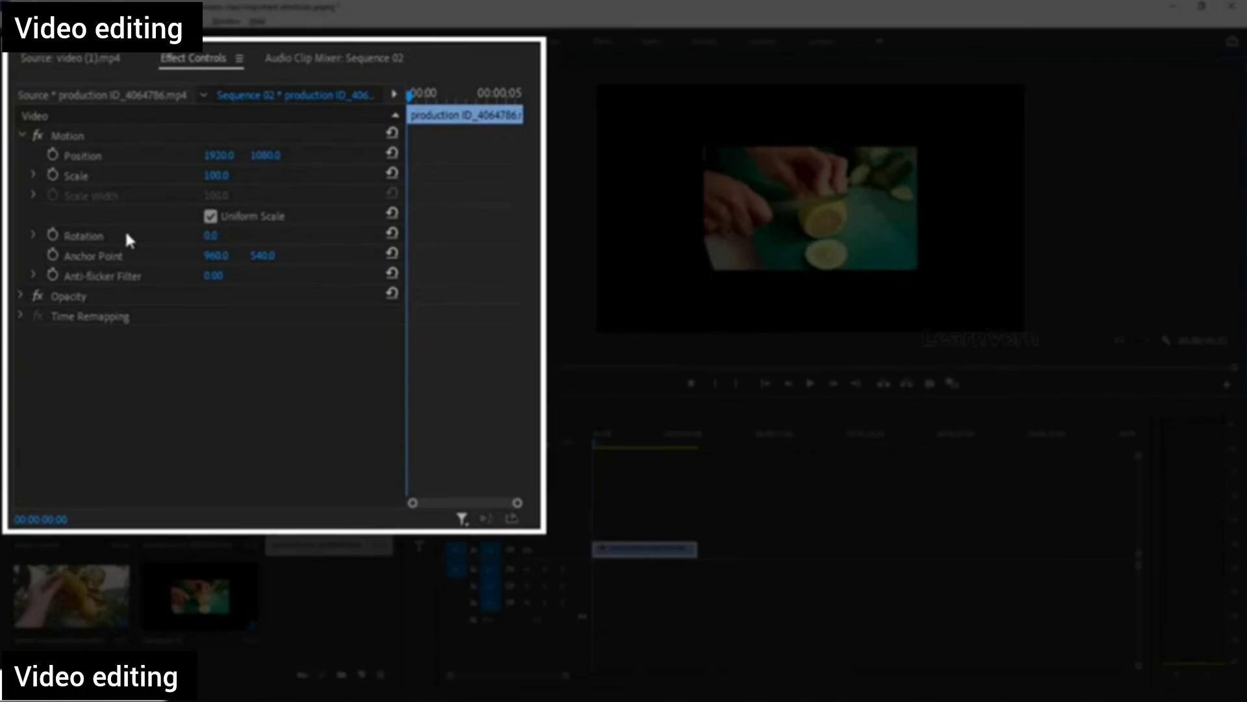
{"action": "left_click", "coordinate": [65, 137]}
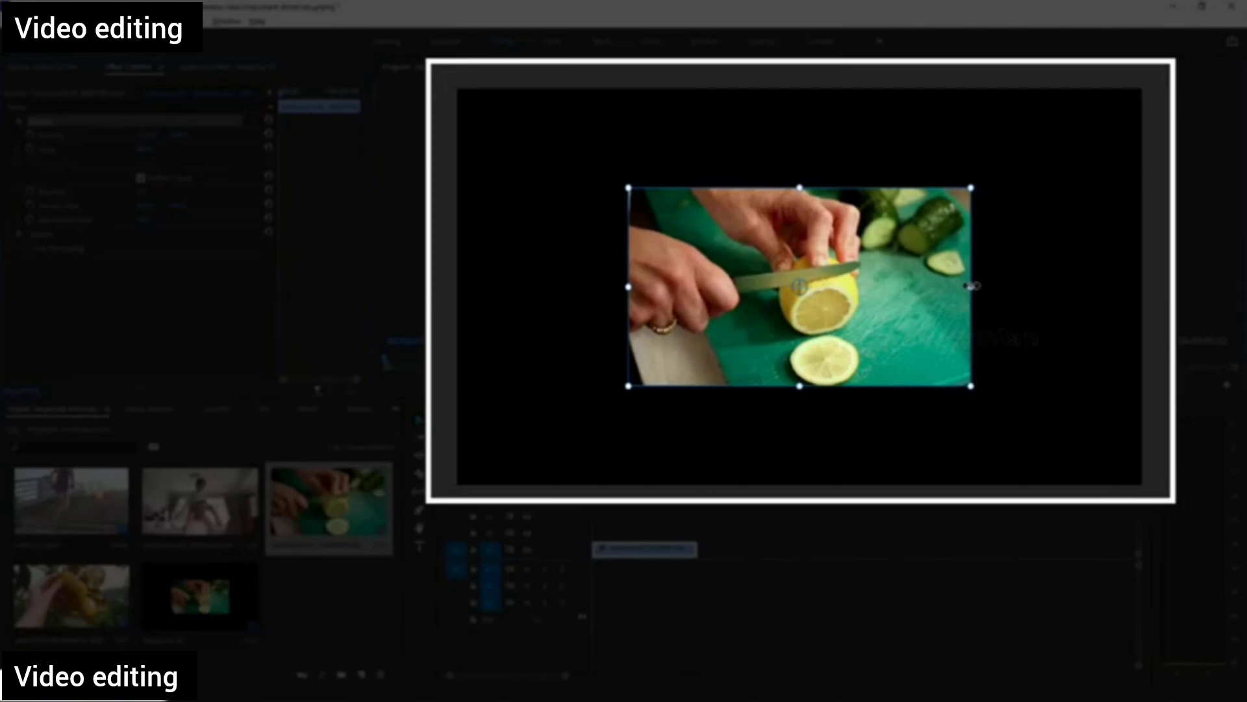
{"action": "left_click_drag", "start_coordinate": [973, 286], "coordinate": [1003, 278]}
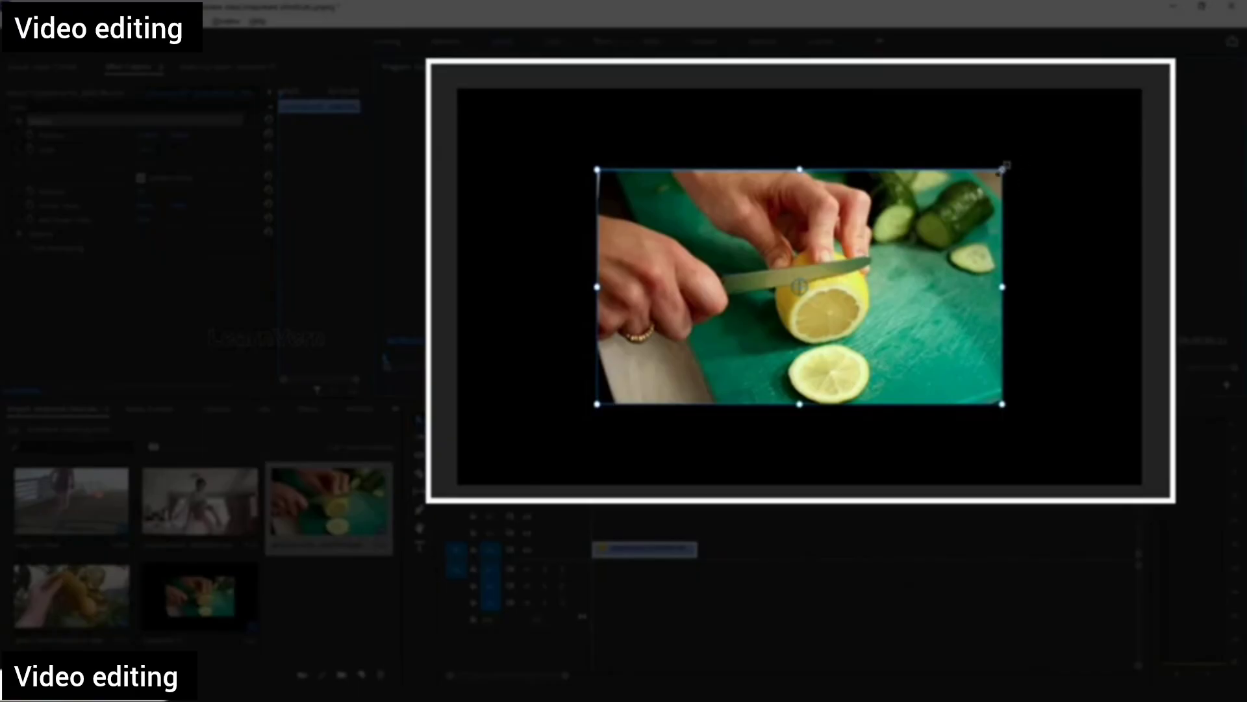
Enlarge the clip with its Motion handles in the preview until it fills the whole frame, and undo back to the smaller size.
{"action": "left_click_drag", "start_coordinate": [1003, 167], "coordinate": [1106, 111]}
{"action": "left_click", "coordinate": [1129, 102]}
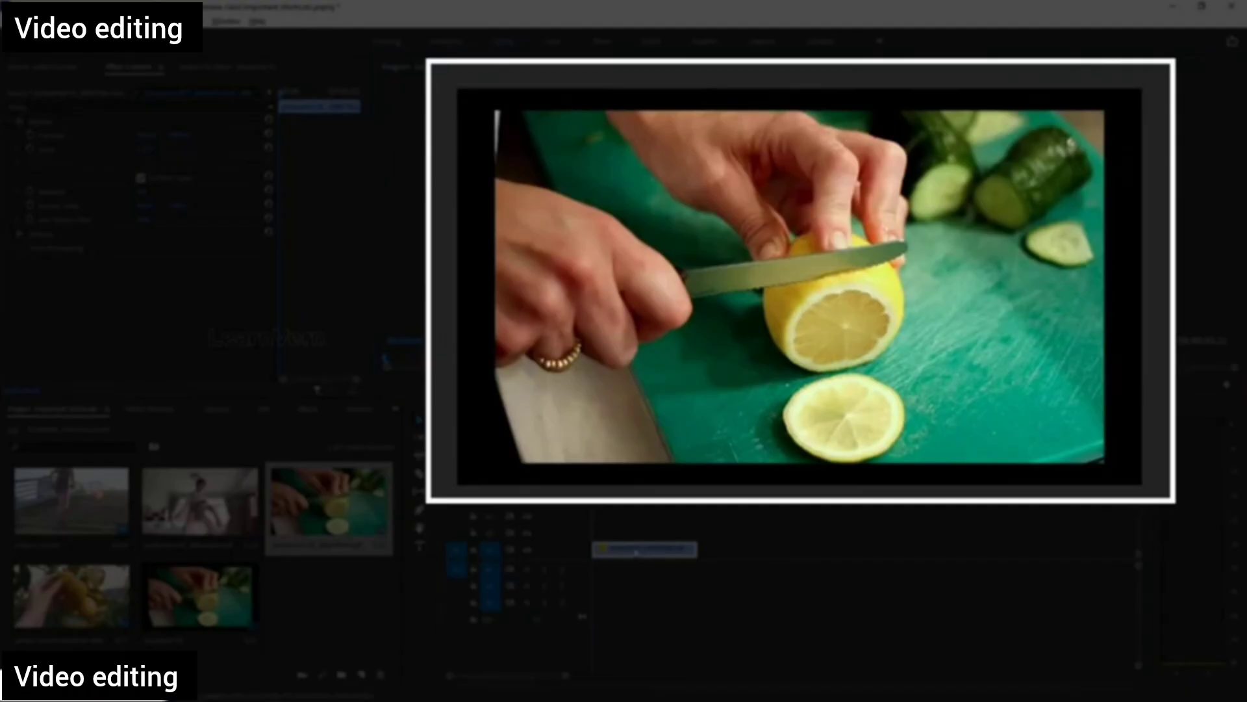
{"action": "left_click", "coordinate": [36, 124]}
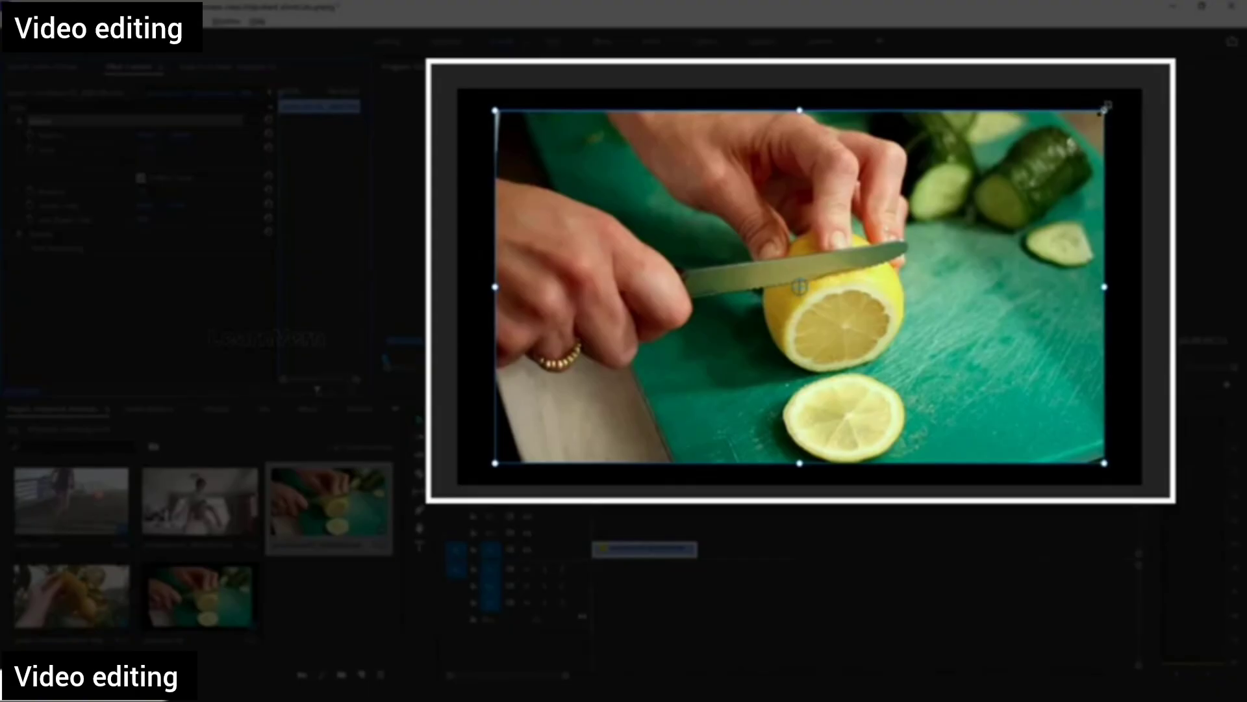
{"action": "left_click_drag", "start_coordinate": [1106, 114], "coordinate": [1134, 87]}
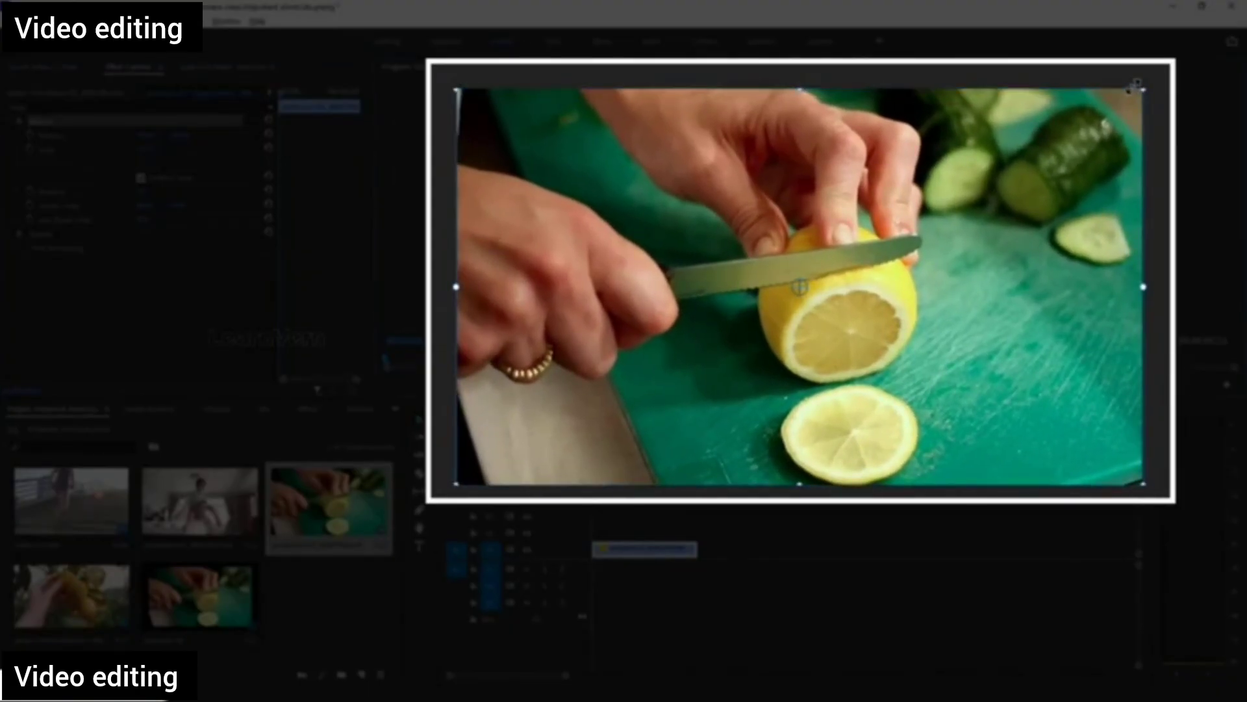
{"action": "left_click_drag", "start_coordinate": [1133, 86], "coordinate": [1145, 77]}
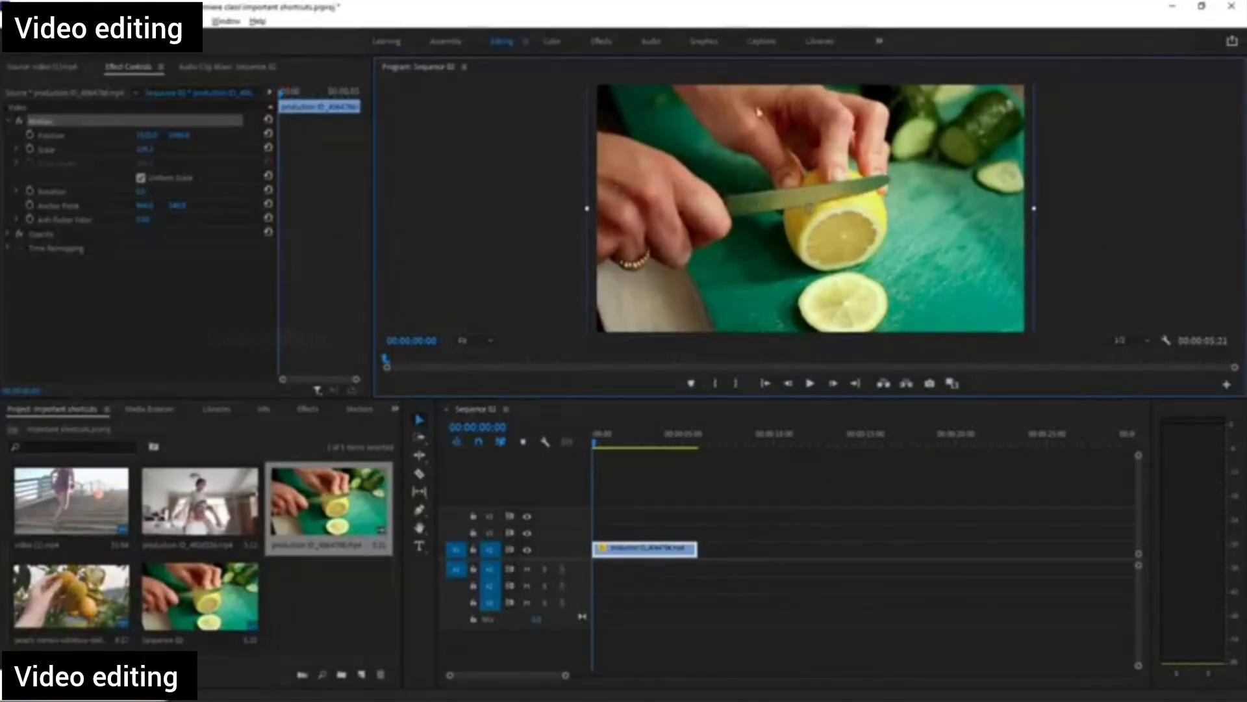
{"action": "left_click", "coordinate": [499, 219]}
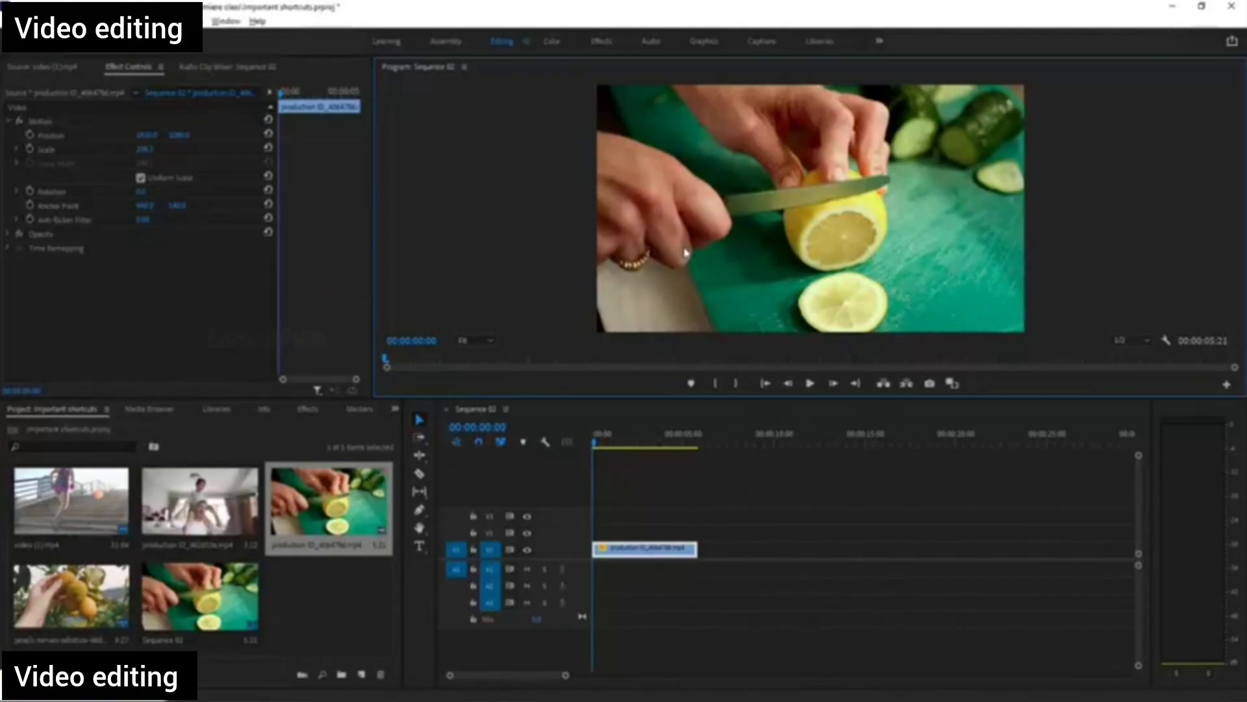
{"action": "key", "text": "ctrl+z"}
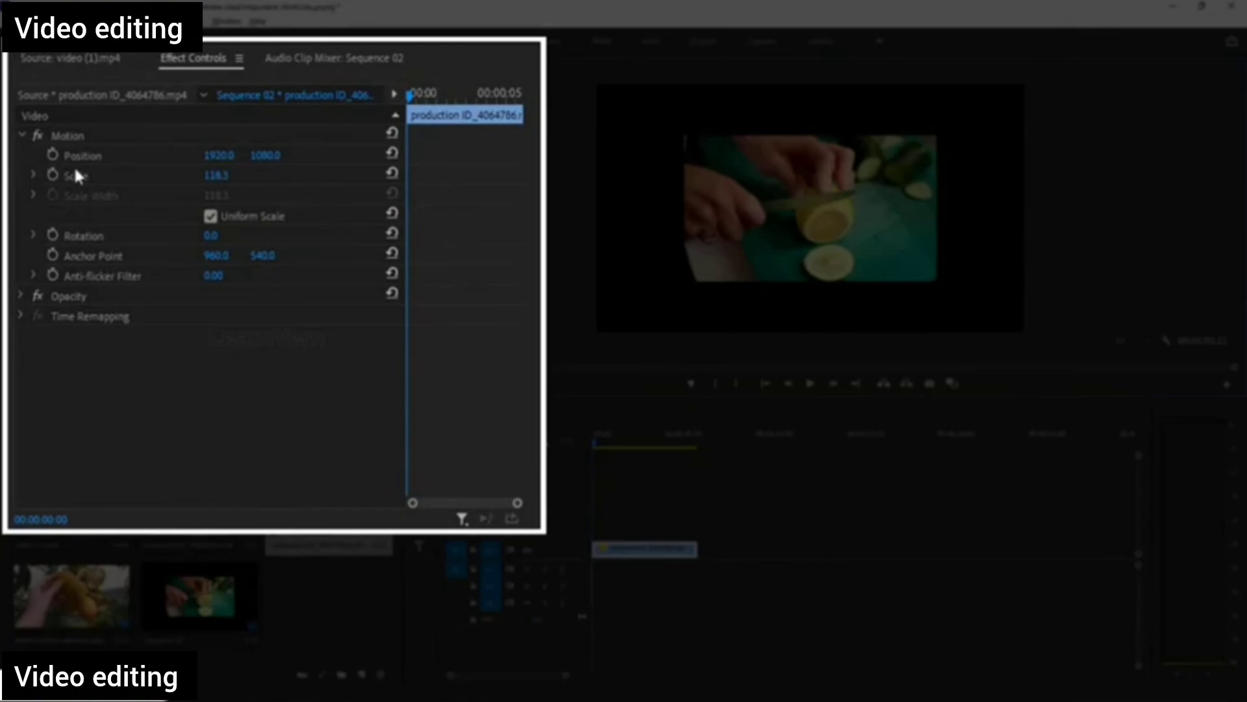
Activate the clip's Motion handles again and resize it from a corner in the preview to a scale of 129.1.
{"action": "left_click", "coordinate": [76, 135]}
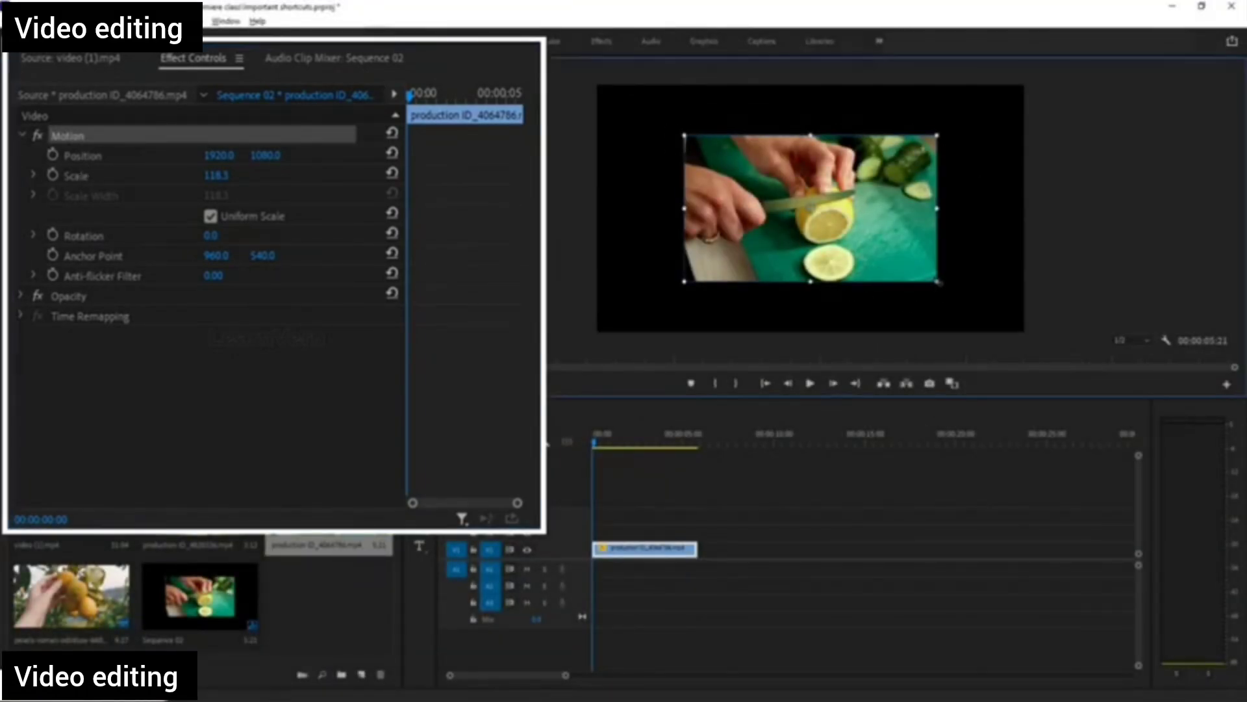
{"action": "left_click_drag", "start_coordinate": [940, 282], "coordinate": [956, 292]}
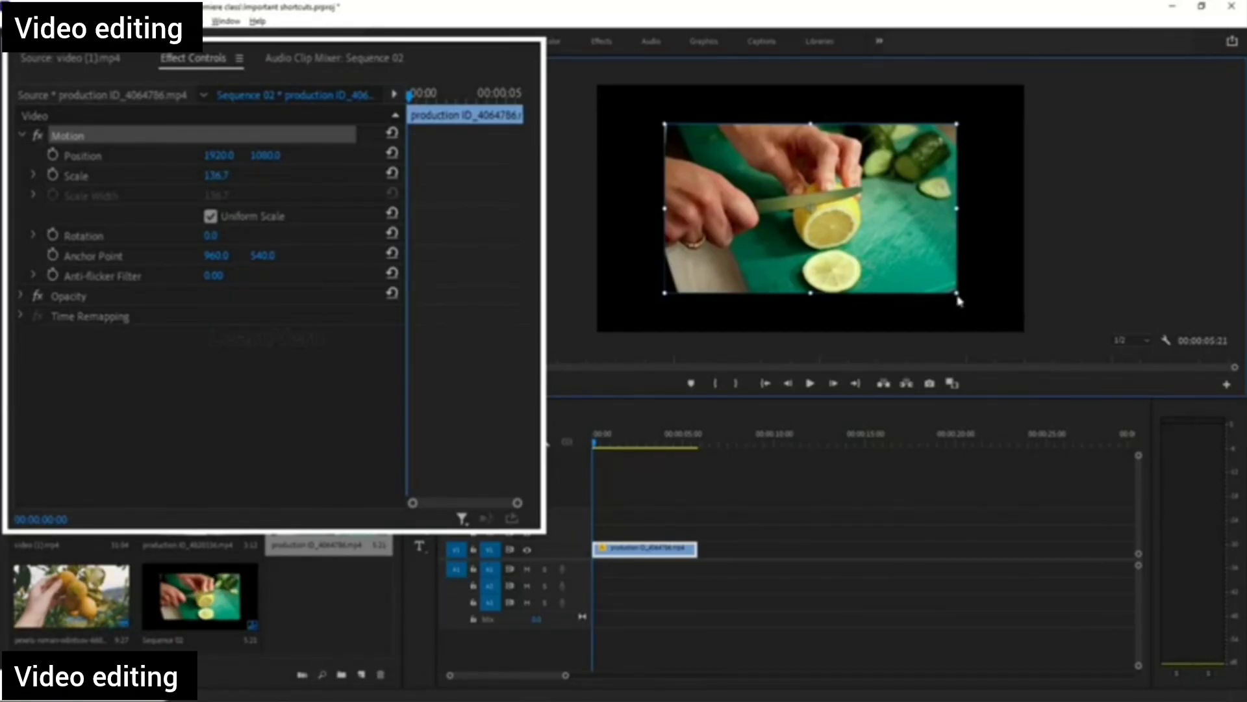
{"action": "left_click_drag", "start_coordinate": [957, 296], "coordinate": [940, 287]}
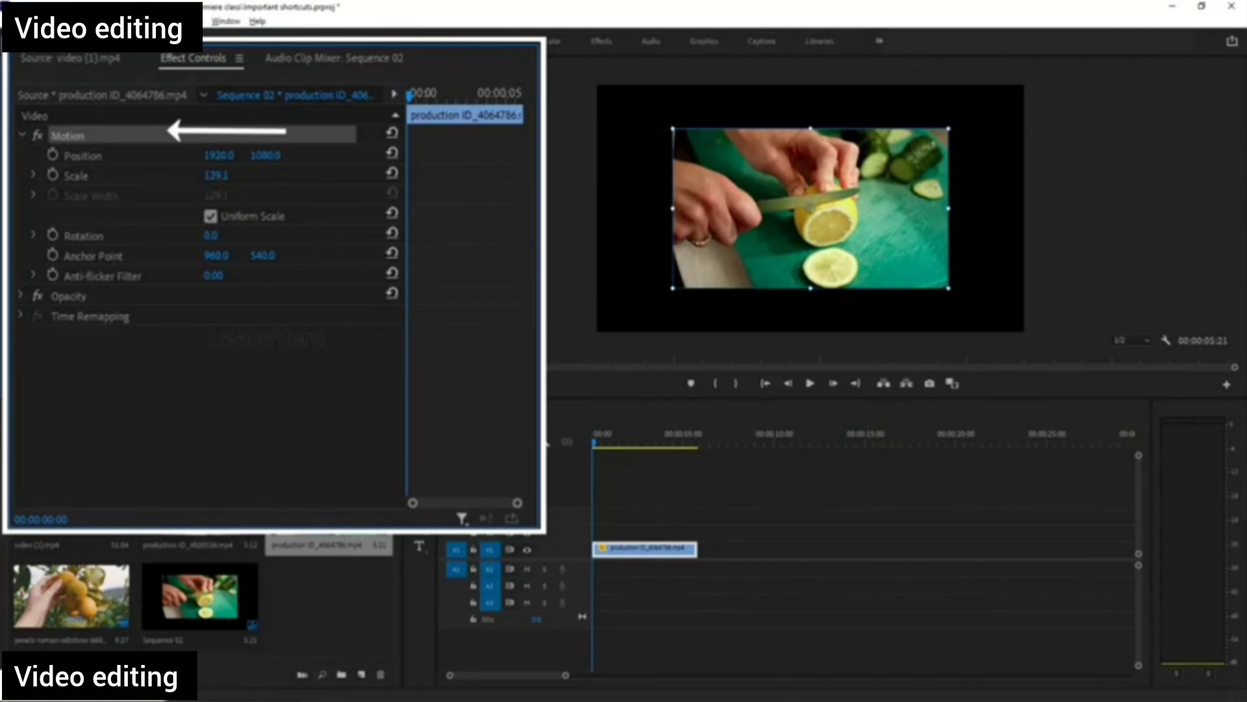
Raise the Motion Scale value to 207.1 and lower it gradually to 124.1.
{"action": "mouse_move", "coordinate": [216, 175]}
{"action": "left_mouse_down"}
{"action": "mouse_move", "coordinate": [199, 175]}
{"action": "mouse_move", "coordinate": [228, 175]}
{"action": "left_mouse_up"}
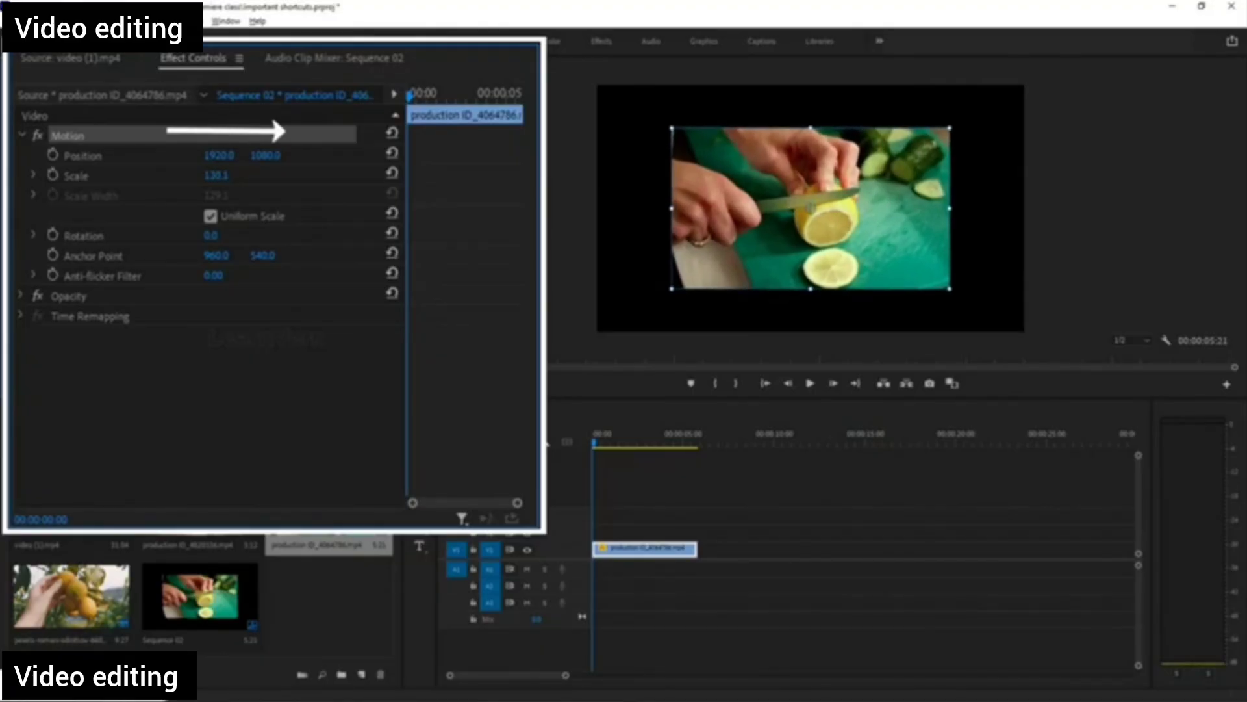
{"action": "left_click_drag", "start_coordinate": [215, 175], "coordinate": [268, 175]}
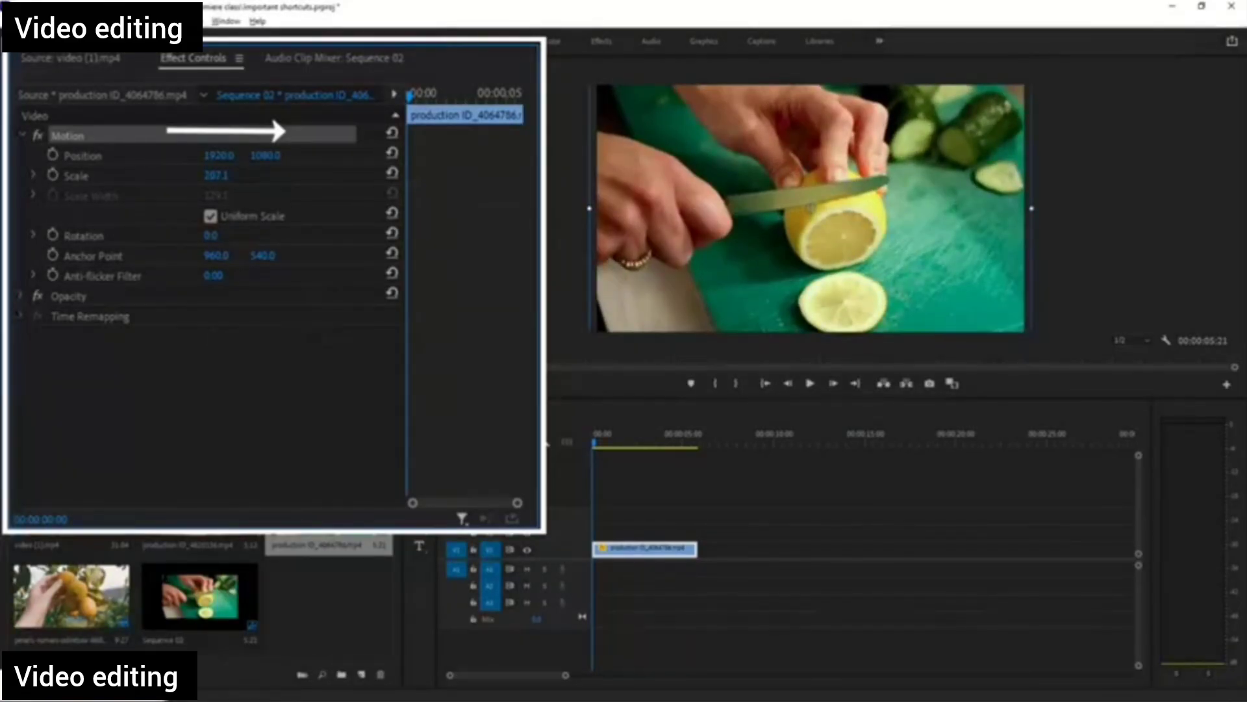
{"action": "left_click_drag", "start_coordinate": [216, 175], "coordinate": [181, 175]}
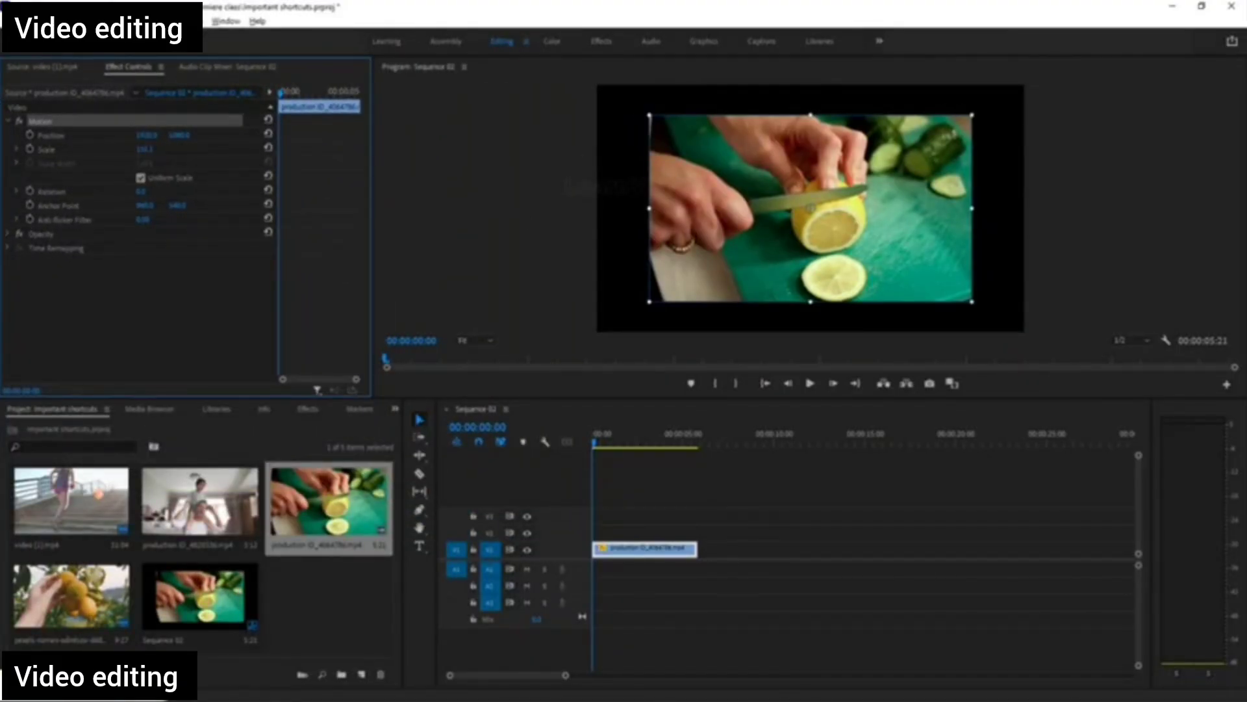
{"action": "left_click_drag", "start_coordinate": [144, 148], "coordinate": [127, 149]}
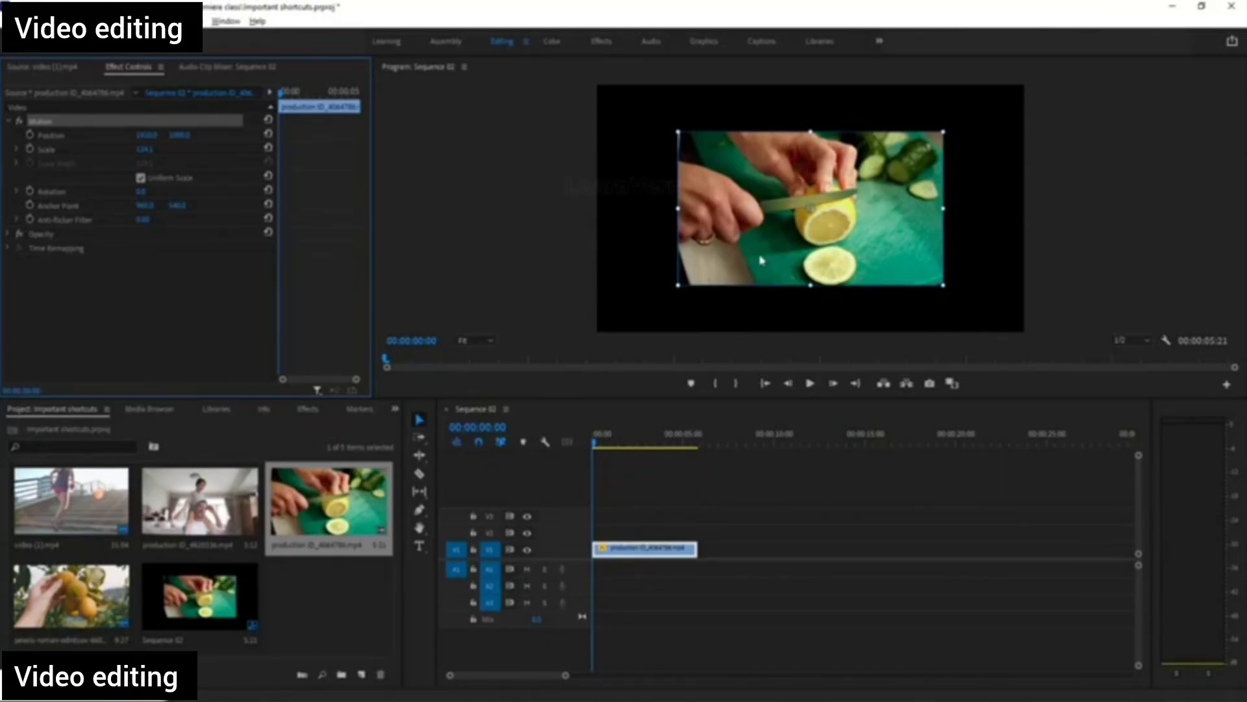
{"action": "key", "text": "ctrl+s"}
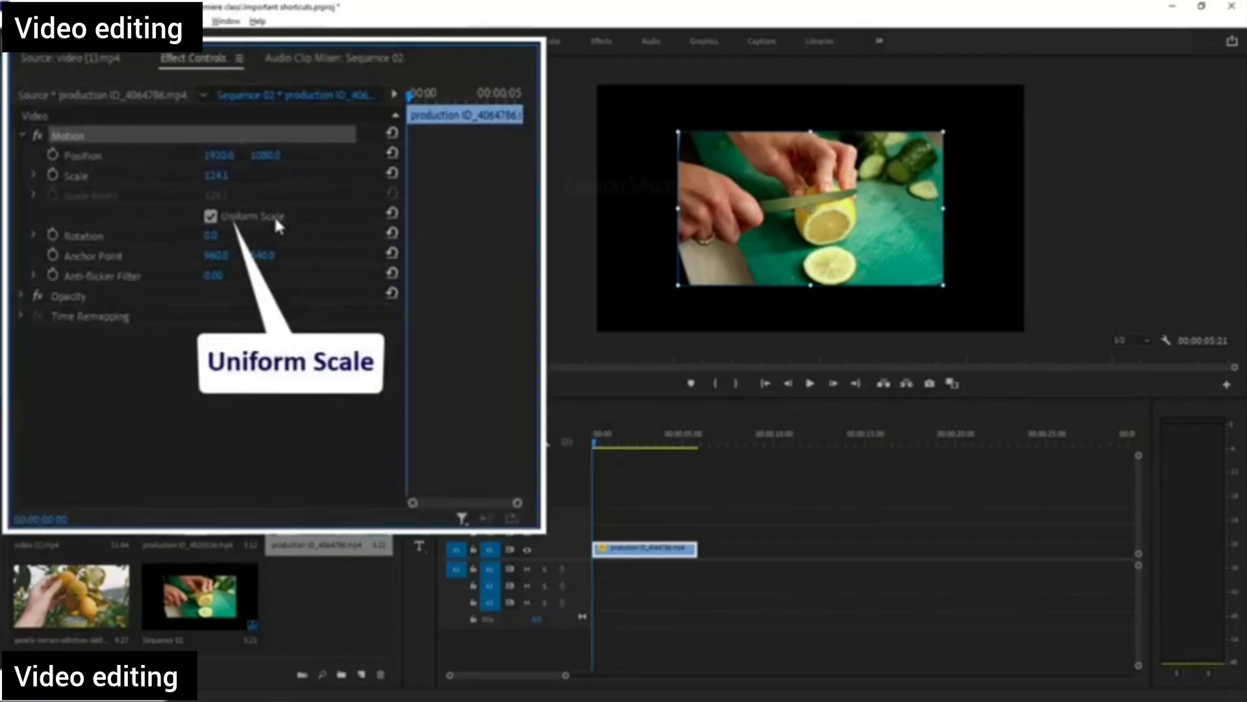
Turn off Uniform Scale, resize the clip's width and height separately, undo the height change and turn Uniform Scale on again.
{"action": "left_click", "coordinate": [209, 217]}
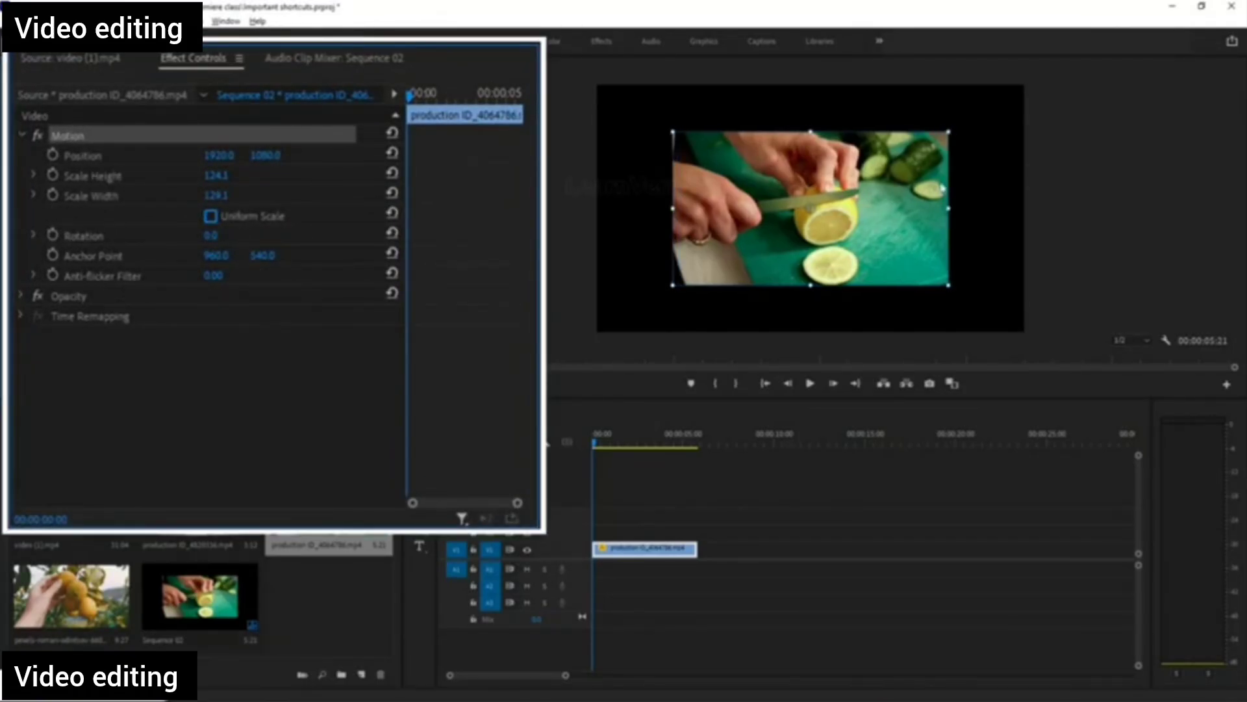
{"action": "mouse_move", "coordinate": [949, 209]}
{"action": "left_mouse_down"}
{"action": "mouse_move", "coordinate": [985, 208]}
{"action": "mouse_move", "coordinate": [935, 208]}
{"action": "left_mouse_up"}
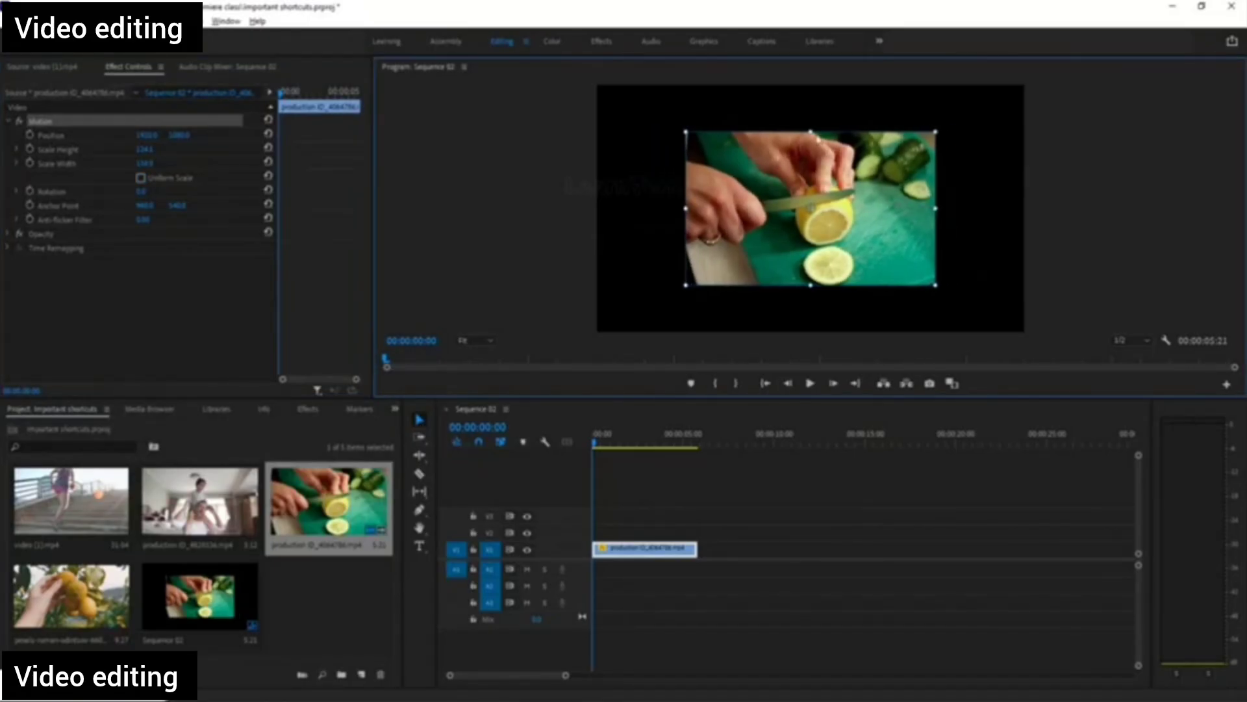
{"action": "left_click_drag", "start_coordinate": [811, 135], "coordinate": [812, 126]}
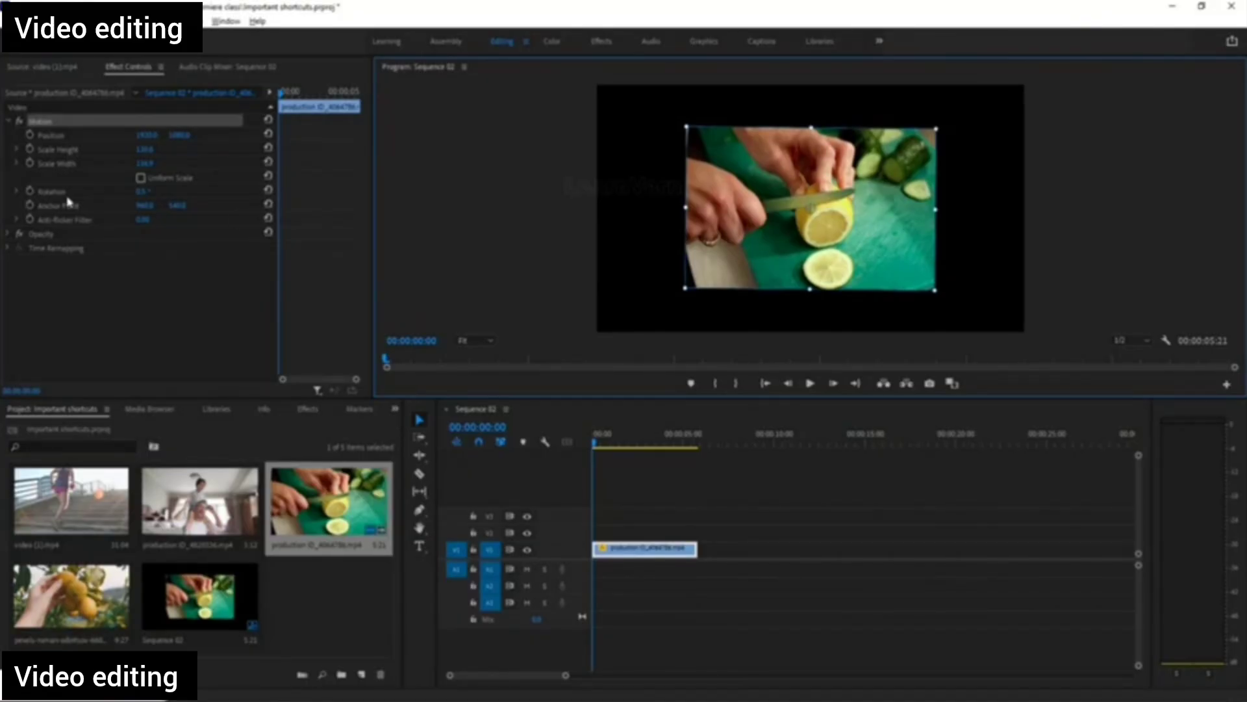
{"action": "key", "text": "ctrl+z"}
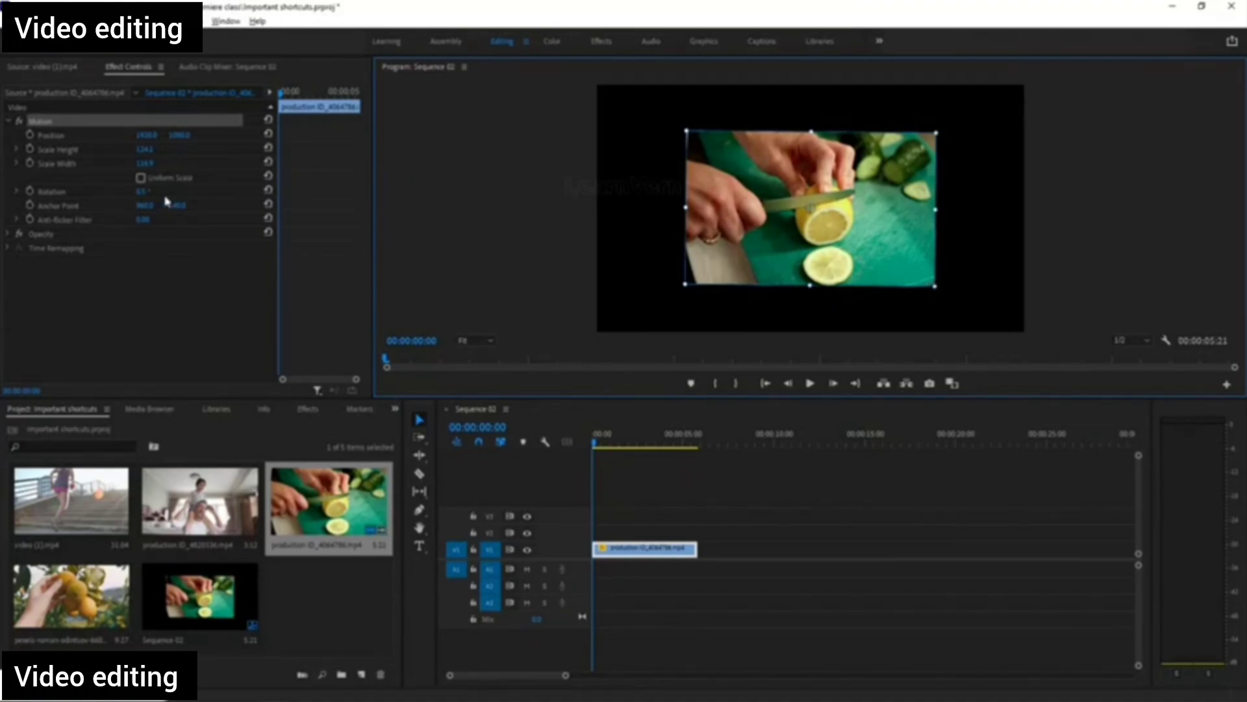
{"action": "left_click", "coordinate": [140, 177]}
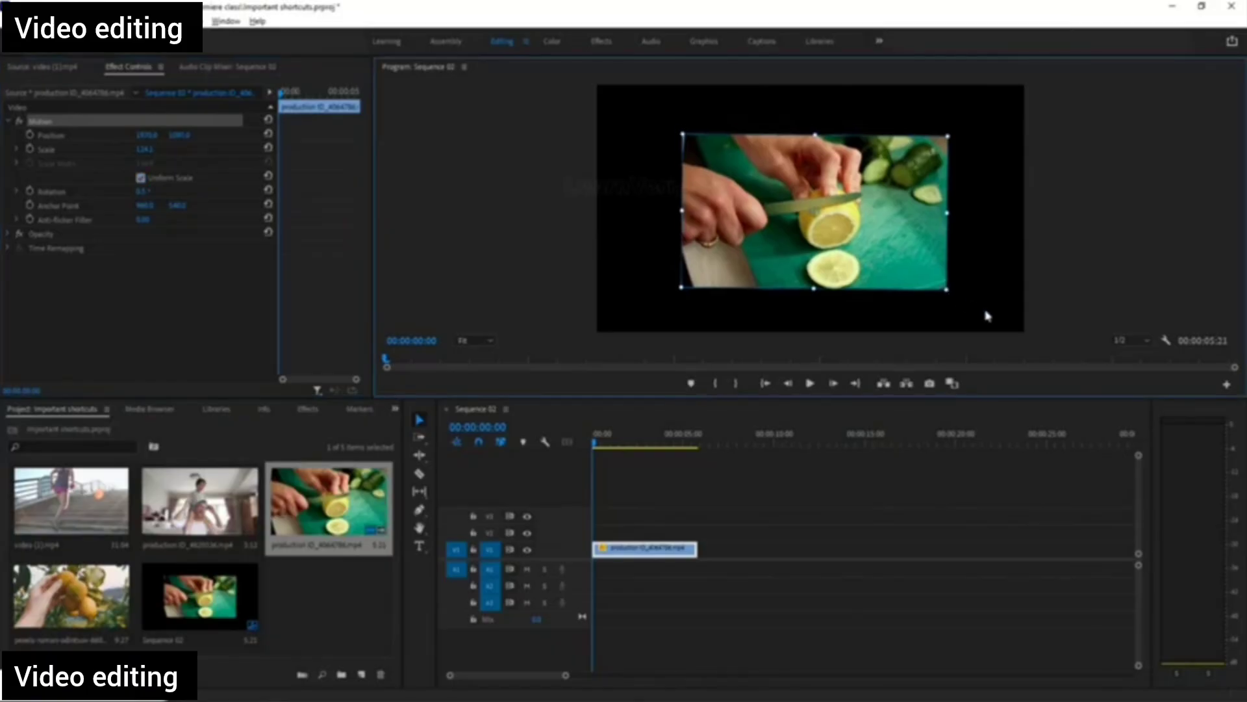
Enlarge the clip proportionally, shift it within the frame and shrink it to scale 139.7 at position 1873.2, 1044.9.
{"action": "left_click_drag", "start_coordinate": [944, 289], "coordinate": [1008, 324]}
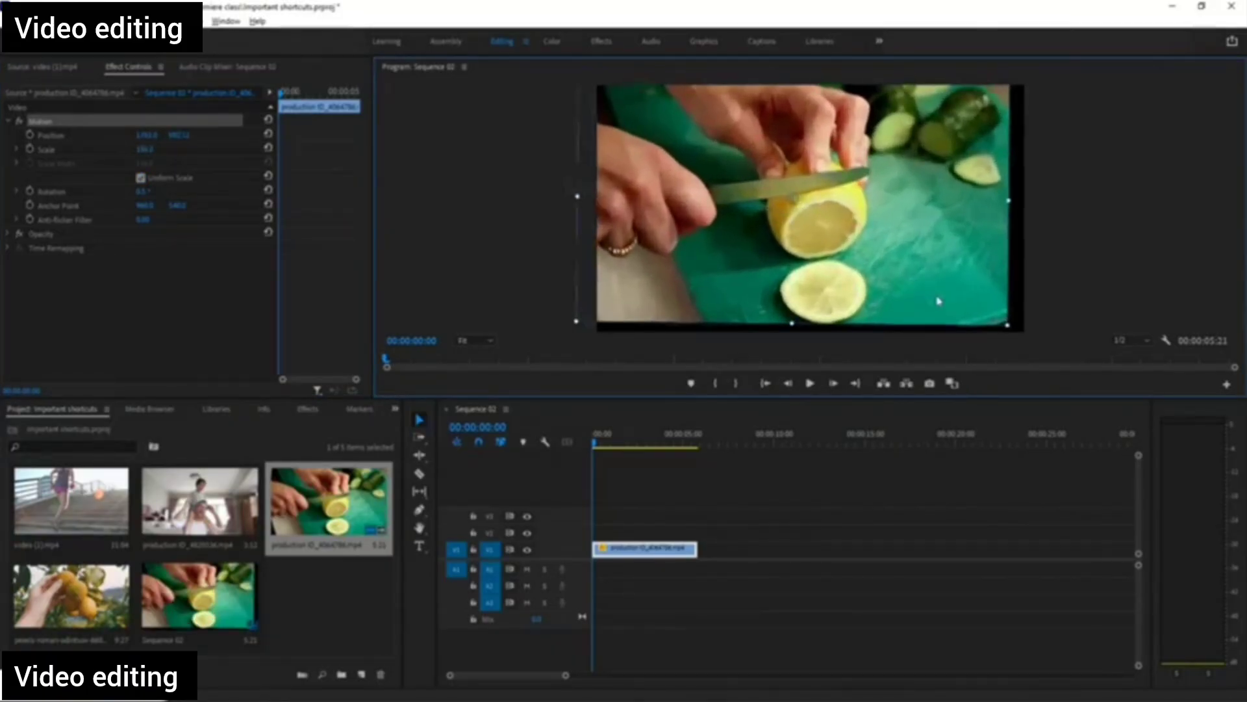
{"action": "left_click_drag", "start_coordinate": [940, 301], "coordinate": [952, 307]}
{"action": "left_click_drag", "start_coordinate": [1021, 332], "coordinate": [955, 292]}
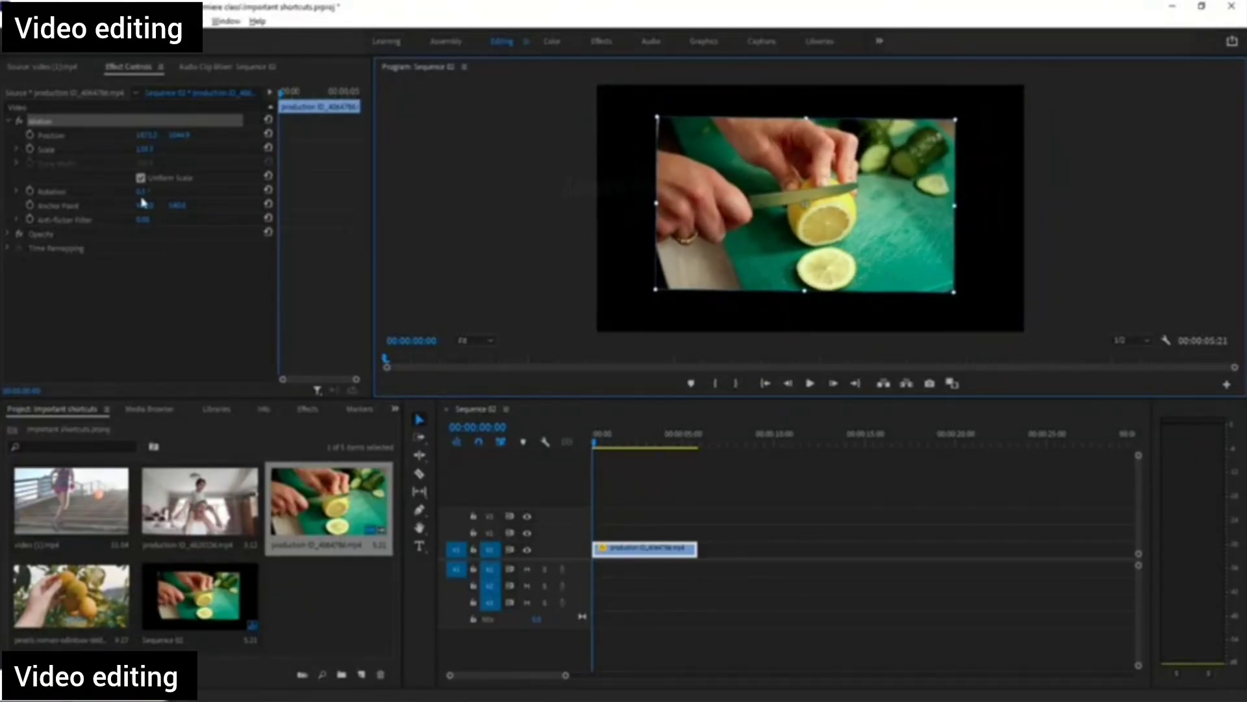
Tilt the clip to a rotation of 2.5° and reset its Rotation to 0.
{"action": "left_click_drag", "start_coordinate": [141, 192], "coordinate": [149, 193]}
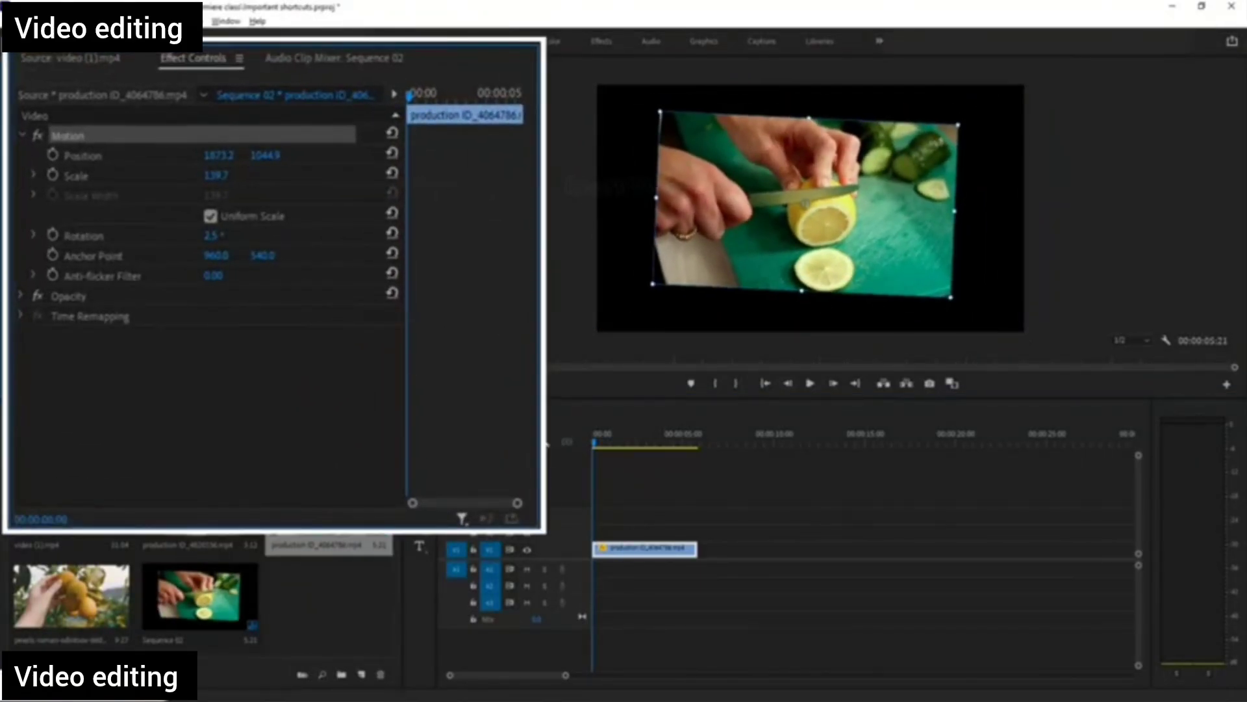
{"action": "left_click", "coordinate": [212, 236]}
{"action": "type", "text": "0"}
{"action": "key", "text": "Return"}
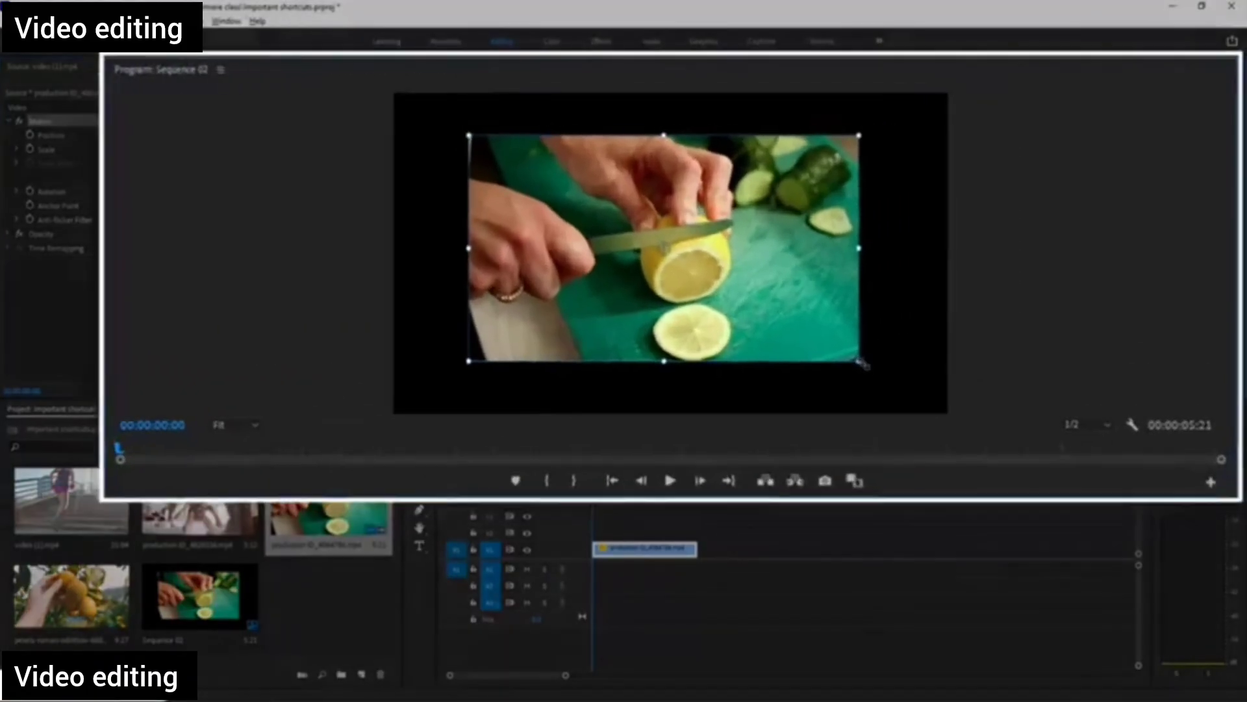
Shrink the clip in the preview and move its anchor point to the clip's upper-left corner.
{"action": "left_click_drag", "start_coordinate": [862, 363], "coordinate": [800, 331]}
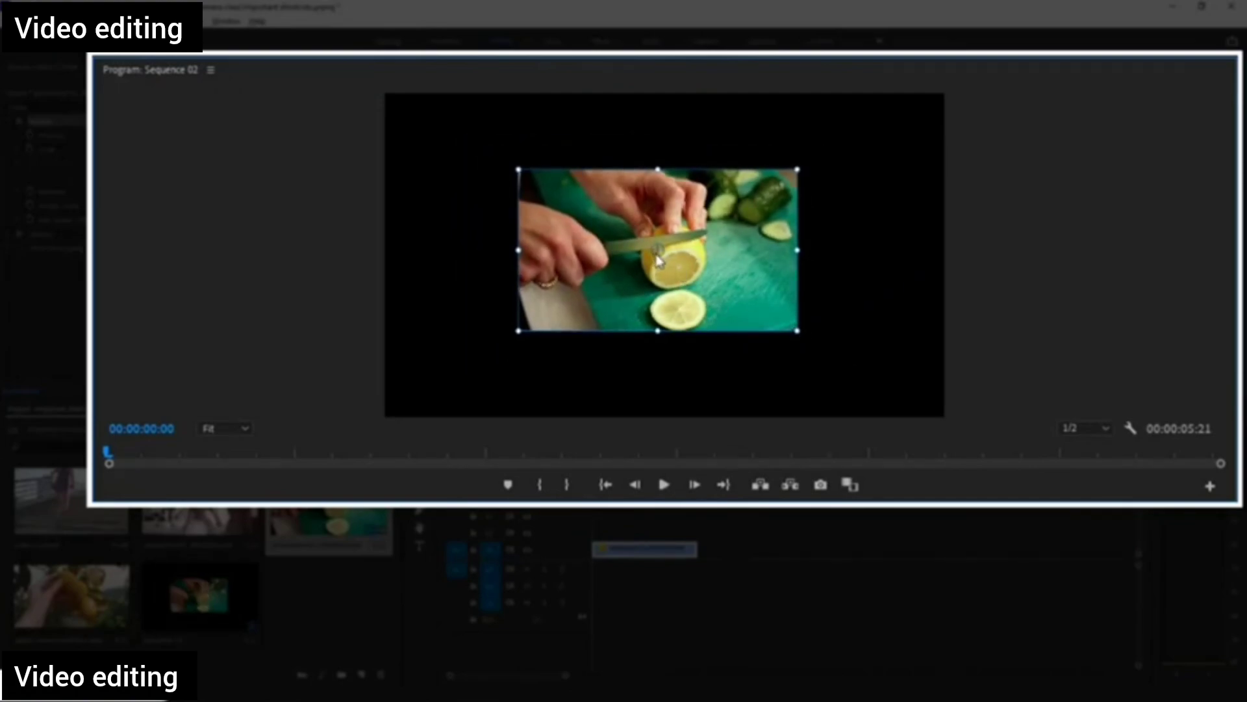
{"action": "mouse_move", "coordinate": [660, 259]}
{"action": "left_mouse_down"}
{"action": "mouse_move", "coordinate": [627, 298]}
{"action": "mouse_move", "coordinate": [668, 271]}
{"action": "mouse_move", "coordinate": [659, 261]}
{"action": "left_mouse_up"}
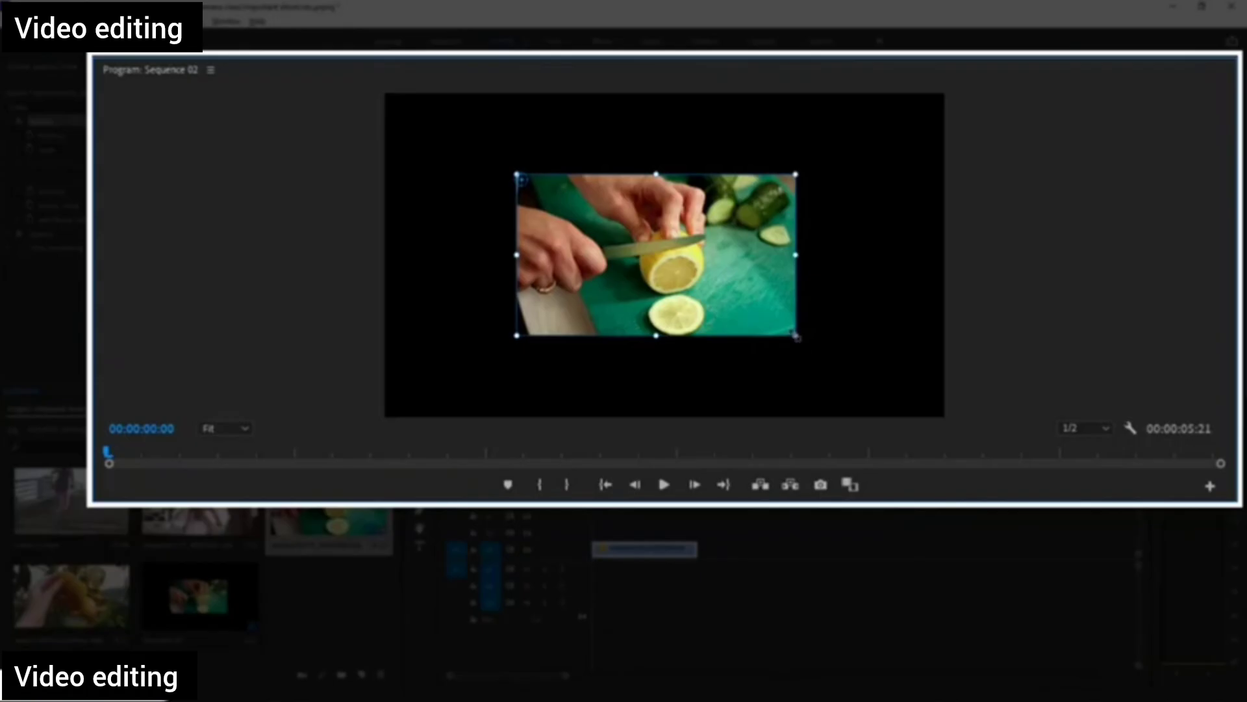
Enlarge the clip slightly, align it with the frame's upper-left corner and scale it up until it fills the frame.
{"action": "left_click_drag", "start_coordinate": [797, 337], "coordinate": [850, 367]}
{"action": "left_click_drag", "start_coordinate": [642, 258], "coordinate": [508, 183]}
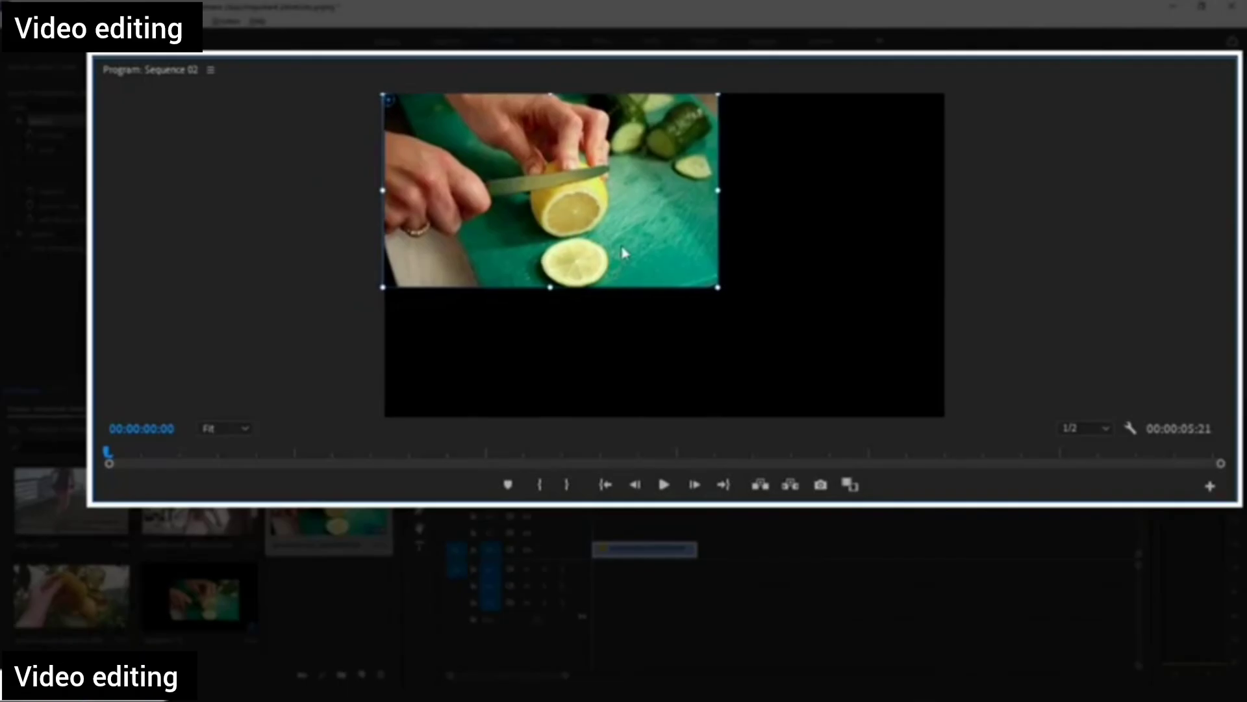
{"action": "left_click_drag", "start_coordinate": [719, 287], "coordinate": [927, 420]}
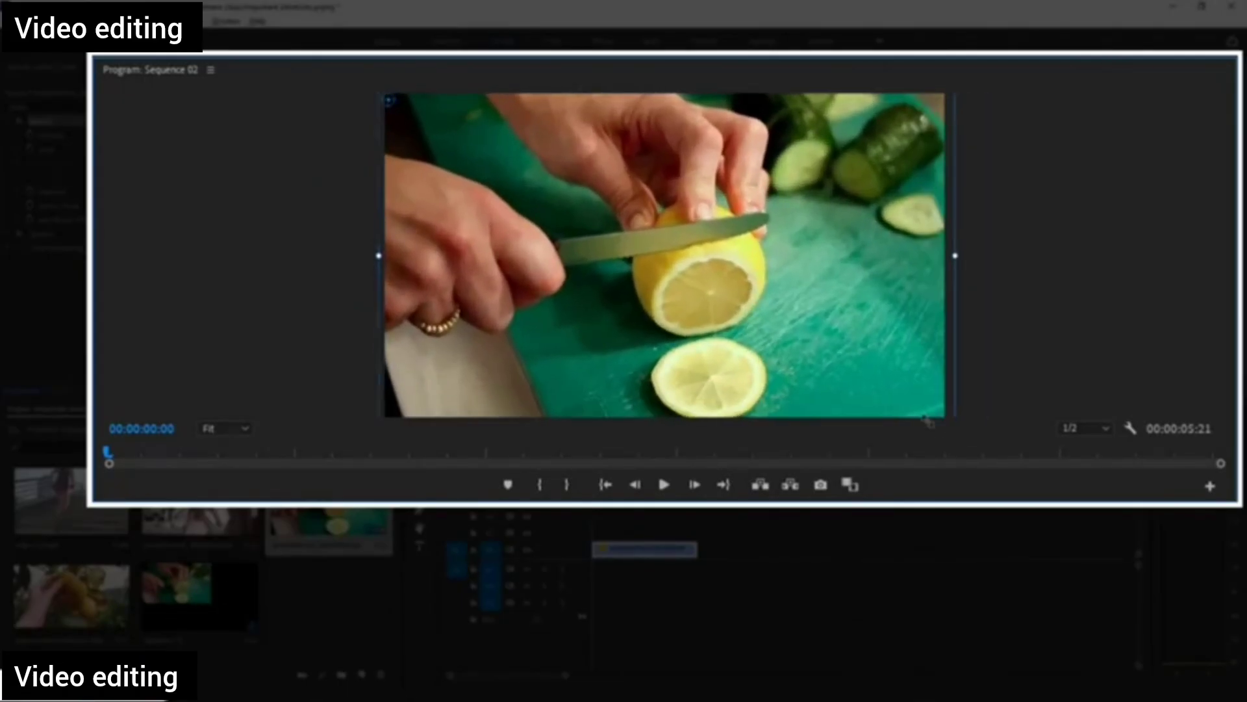